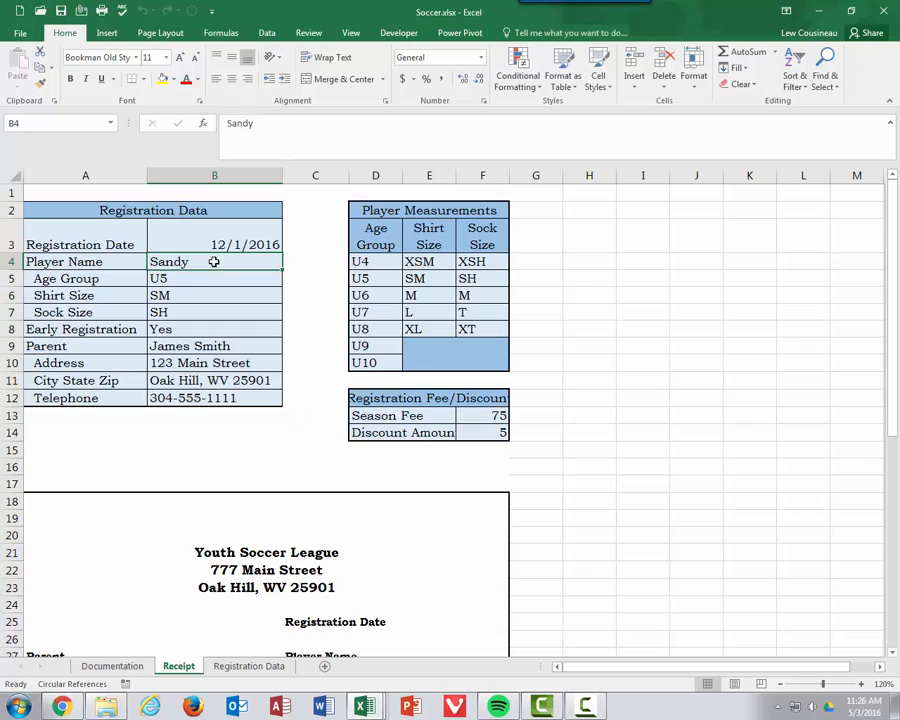
click(208, 279)
click(208, 295)
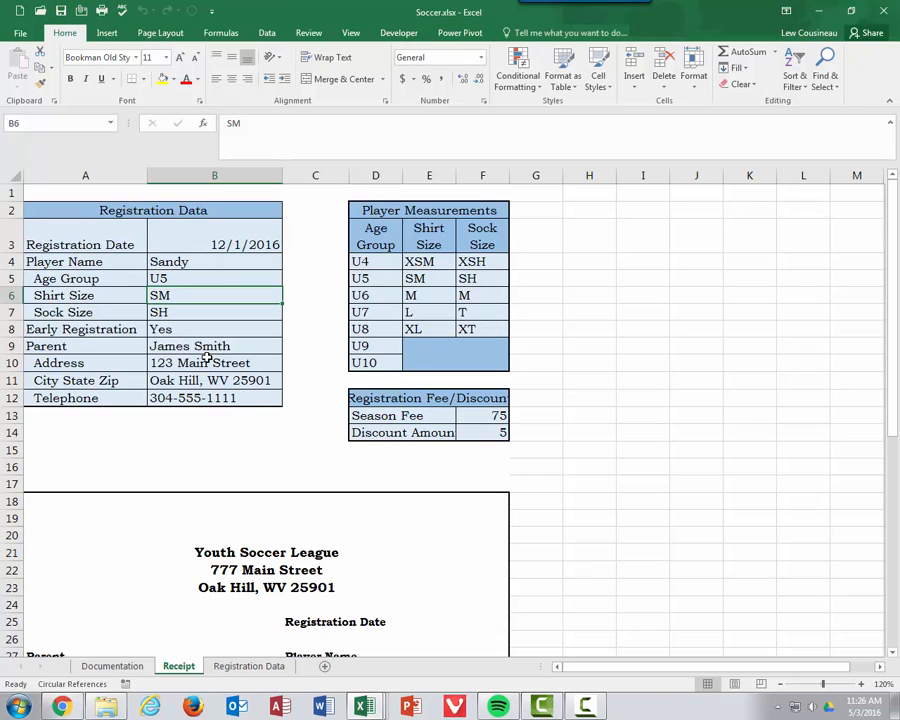
click(213, 261)
click(213, 281)
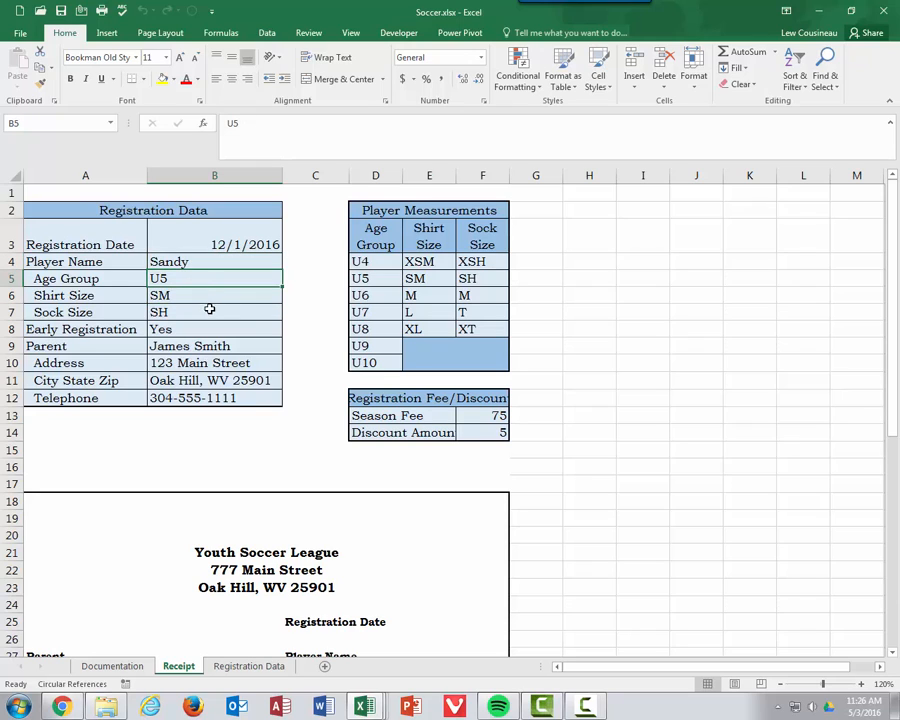
click(209, 312)
click(209, 296)
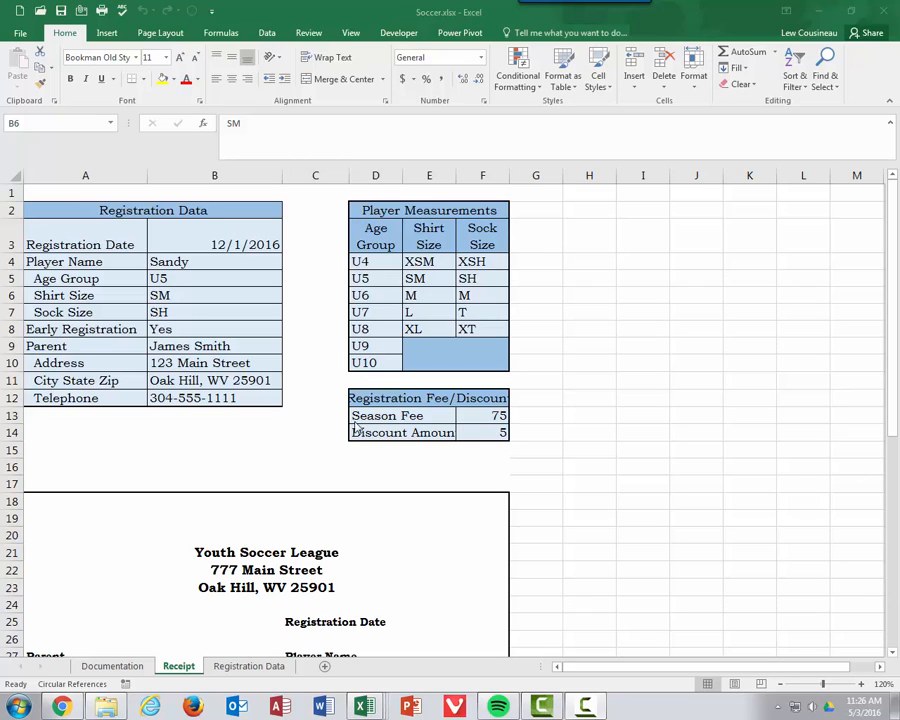
drag(80, 208, 412, 402)
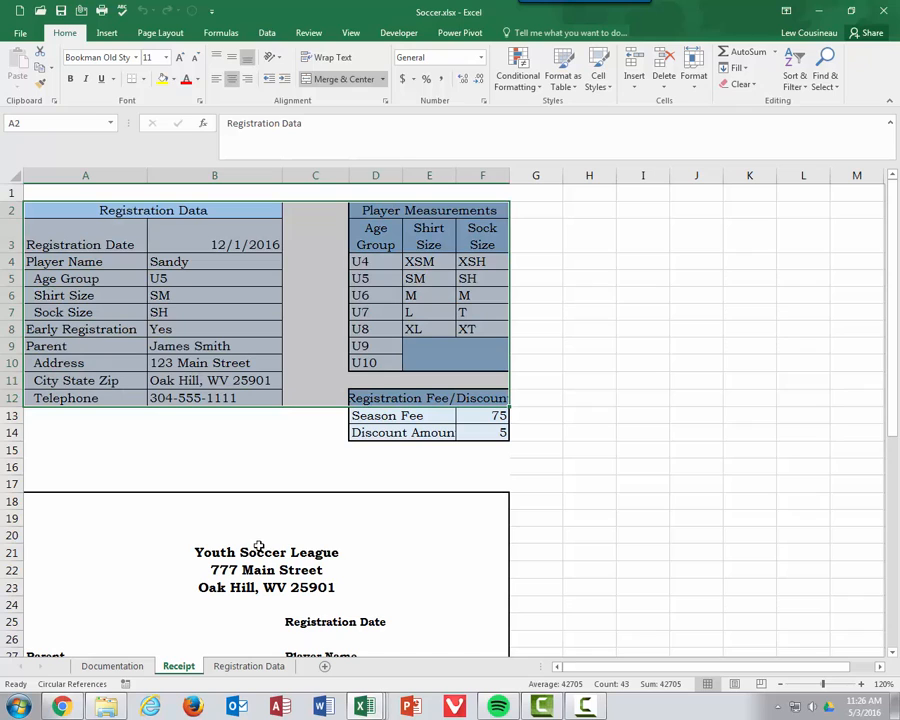
Add data validation to the Registration Date cell B3 allowing only dates less than or equal to =Today().
click(232, 240)
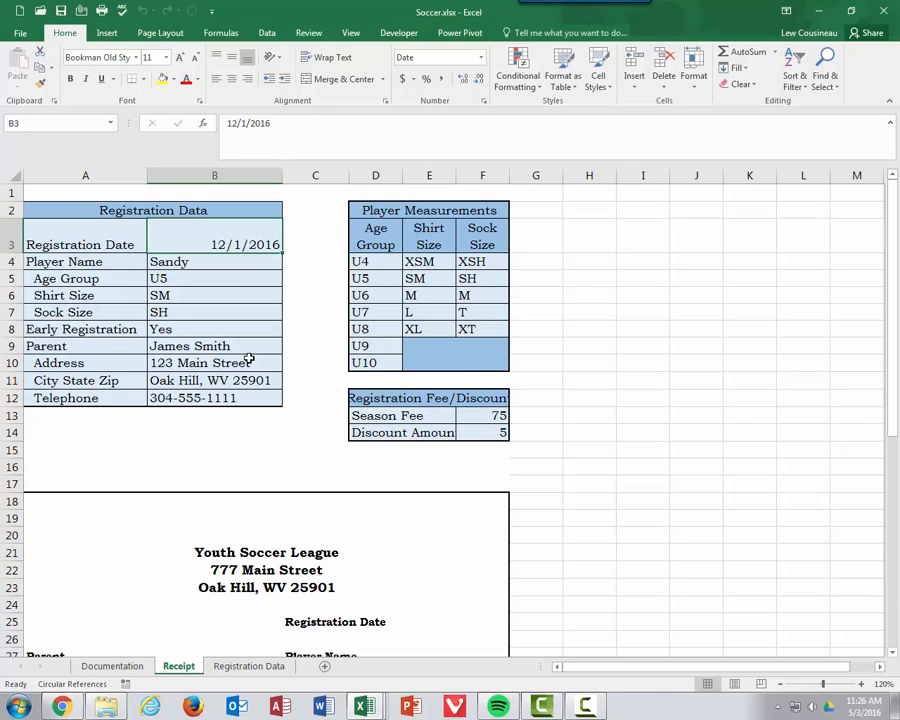
click(268, 34)
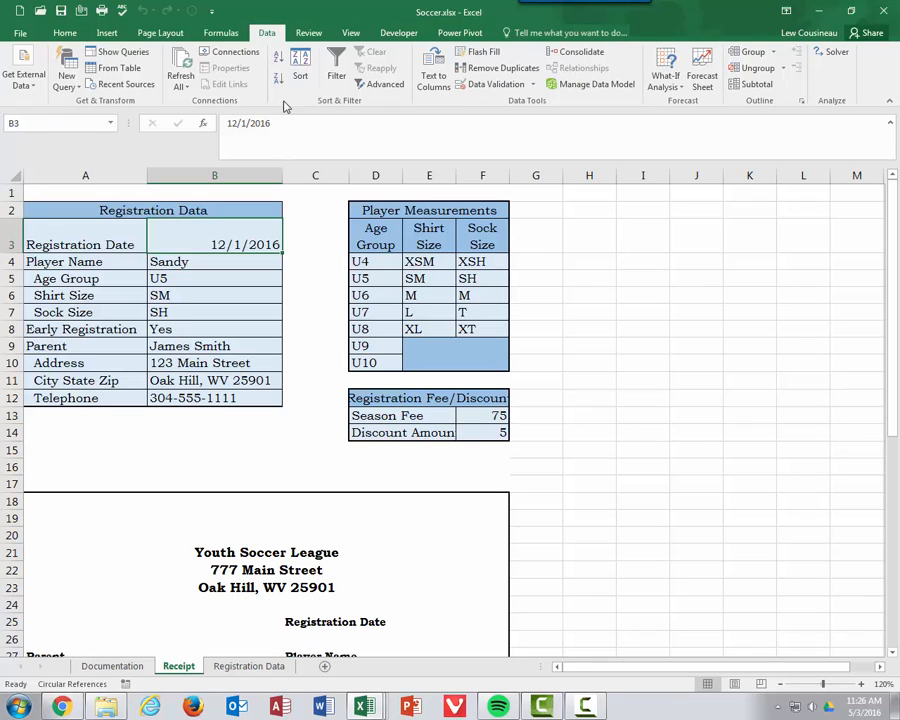
click(533, 84)
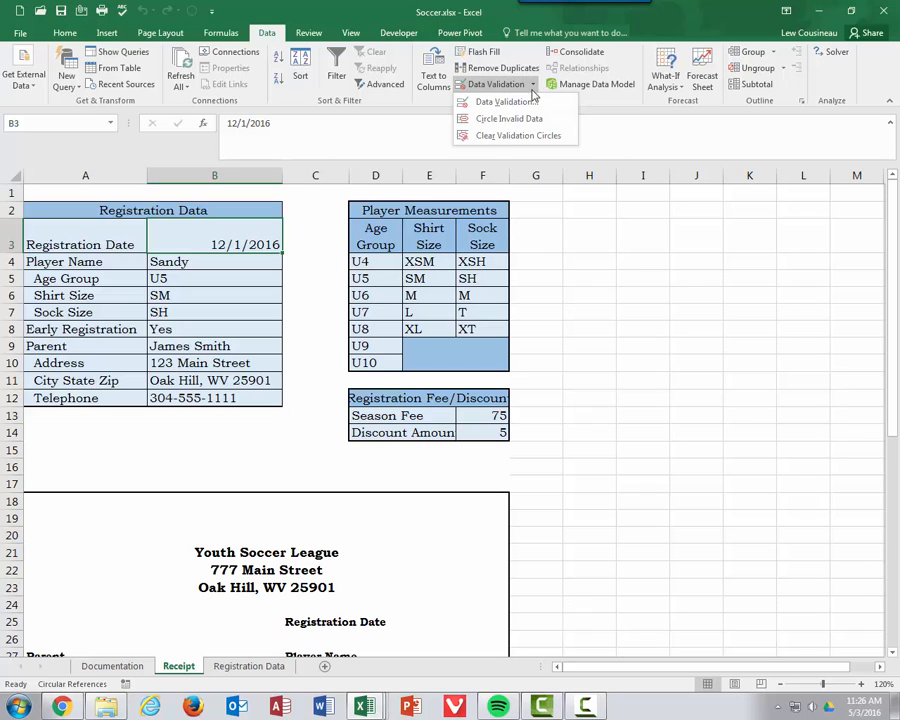
click(507, 102)
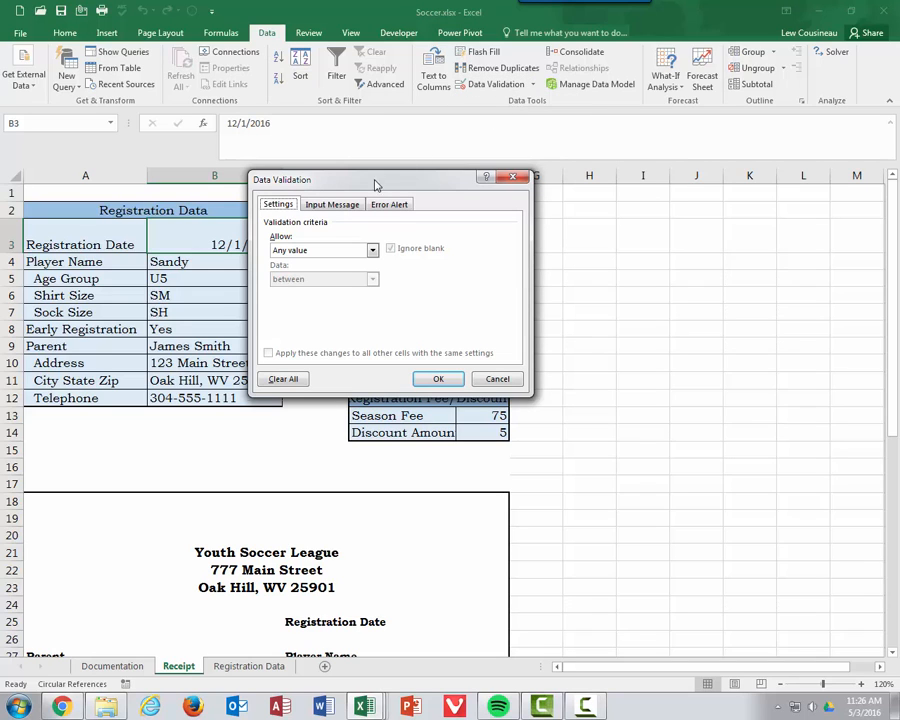
drag(376, 185, 457, 247)
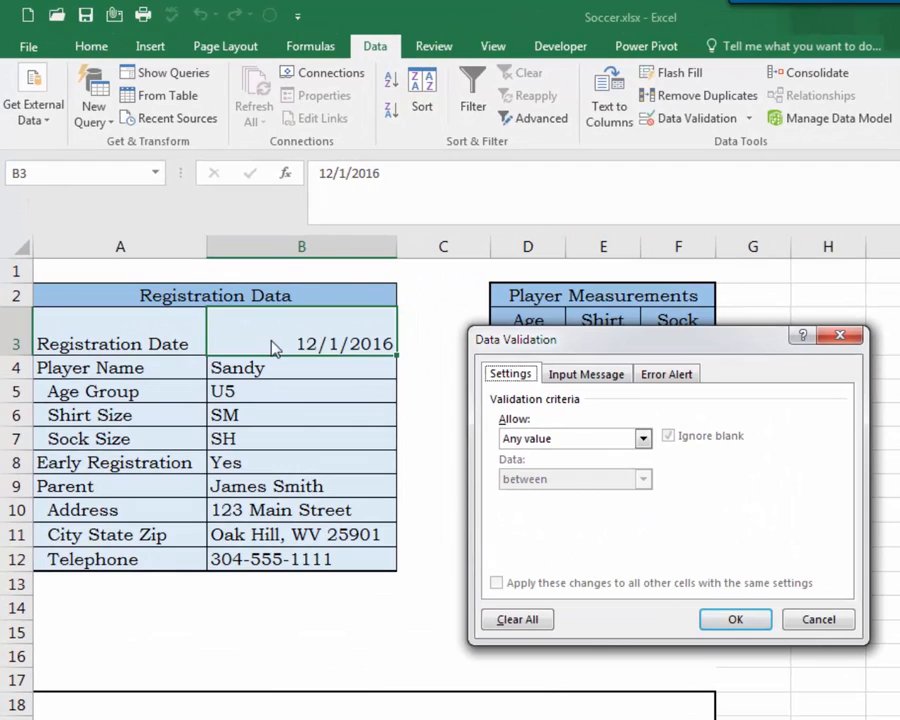
click(643, 438)
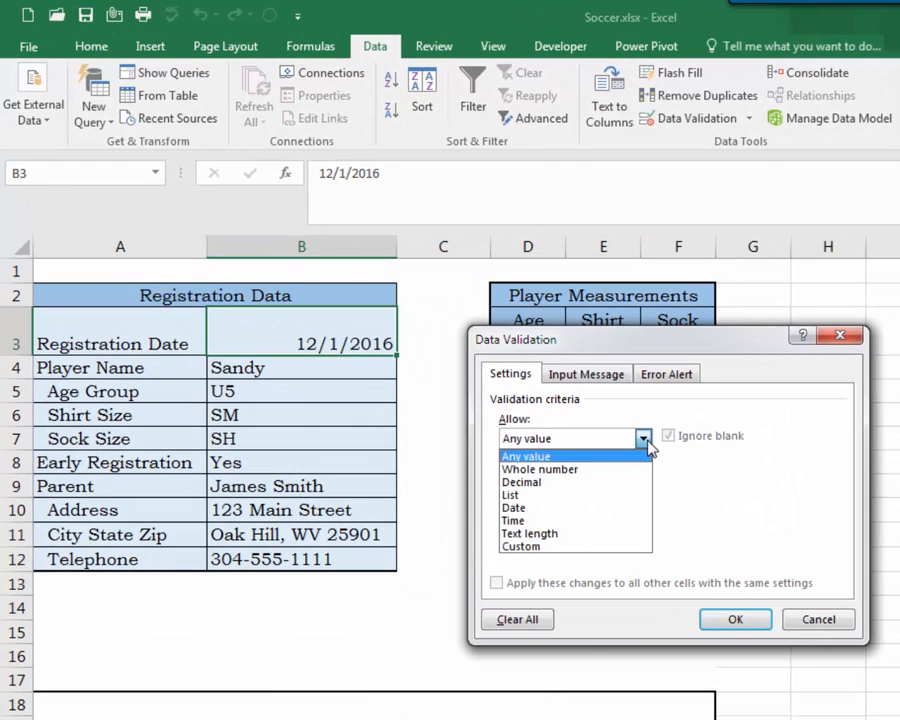
click(530, 510)
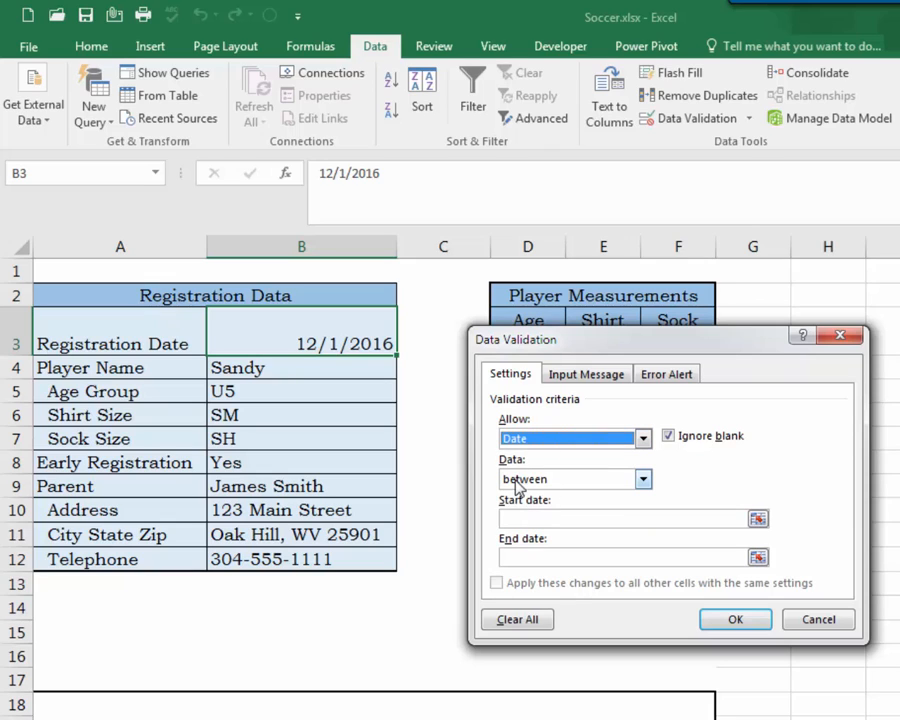
click(642, 480)
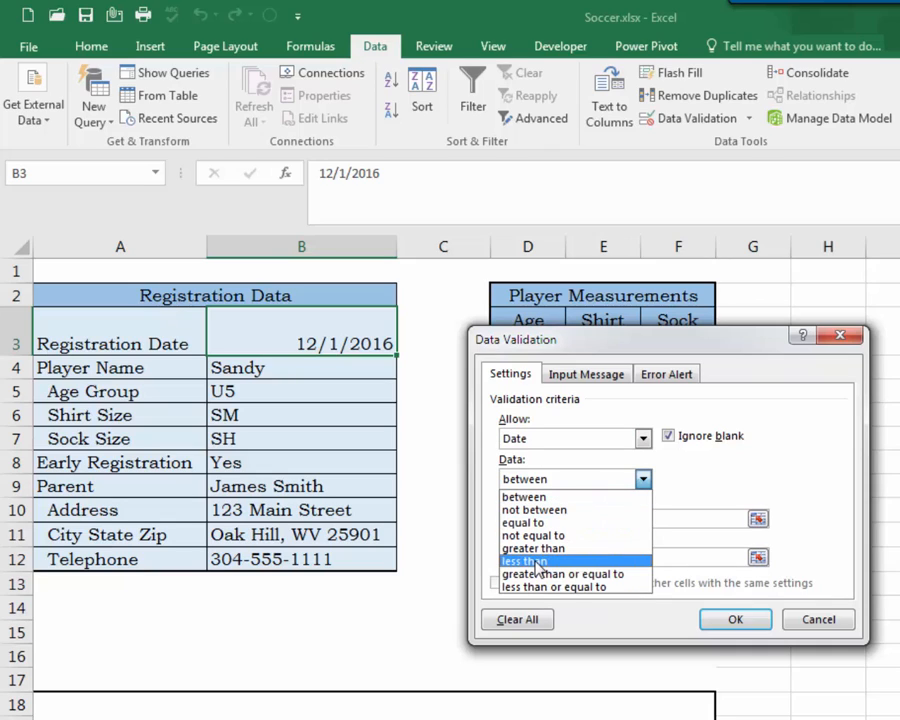
click(548, 588)
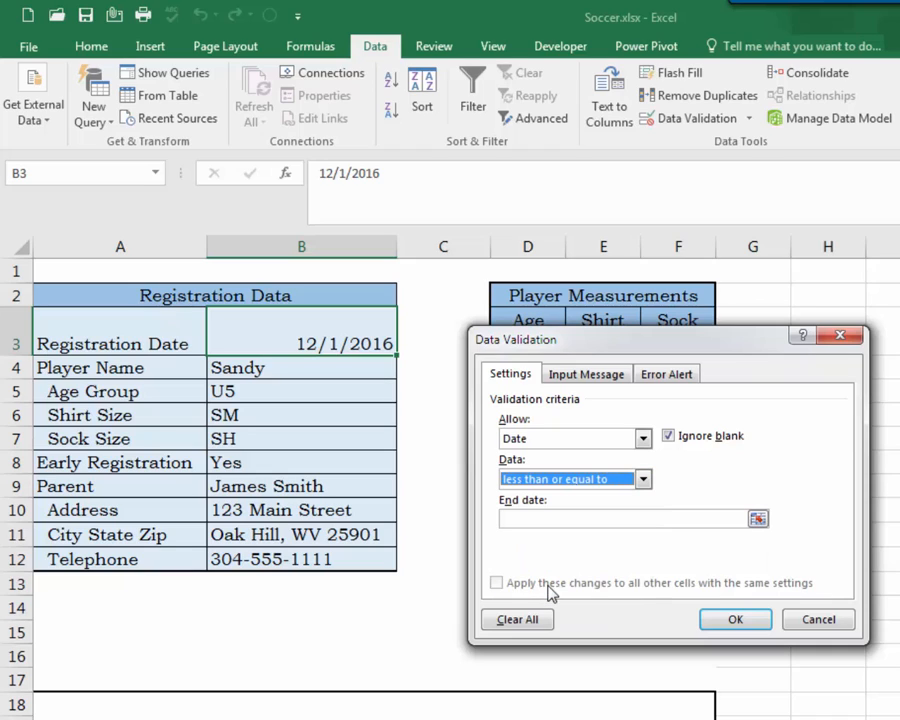
click(520, 518)
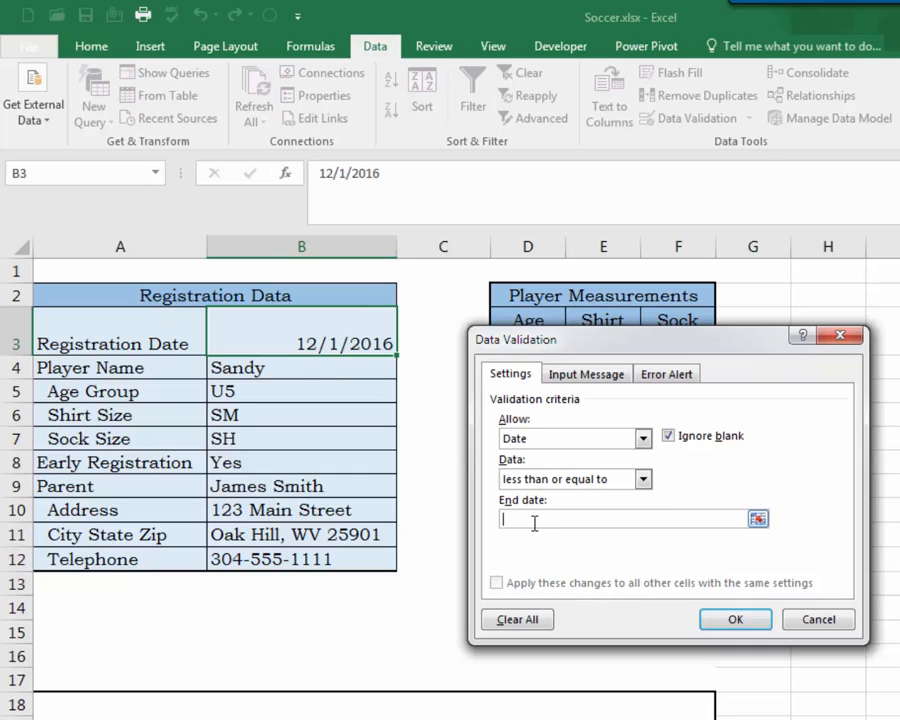
text(=Today())
Give the date validation an input message titled "Valid Date" reading "Date must be today or earlier" and apply it.
click(585, 378)
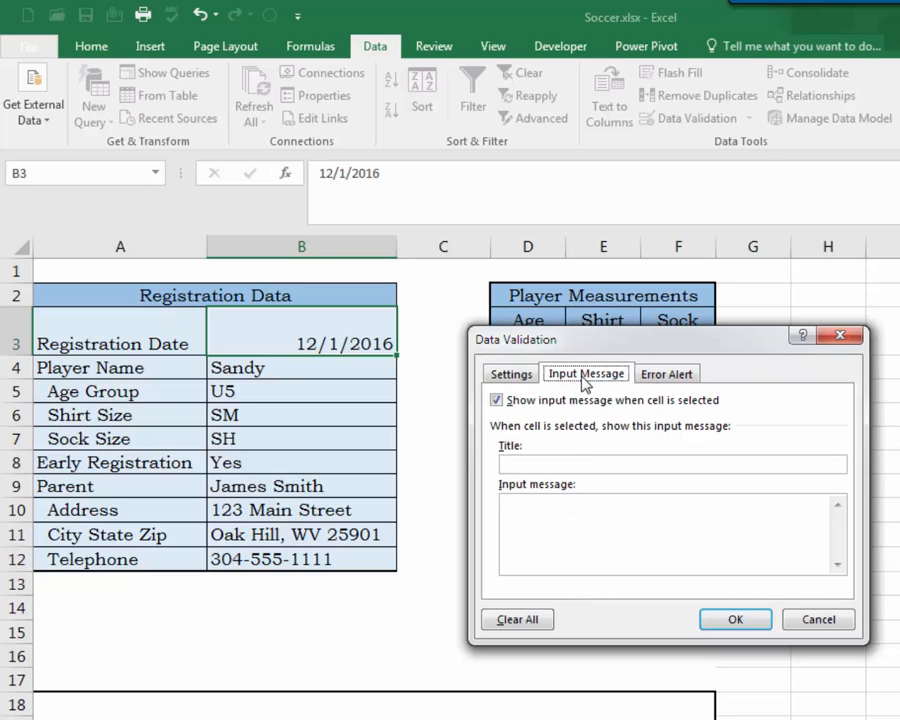
click(528, 464)
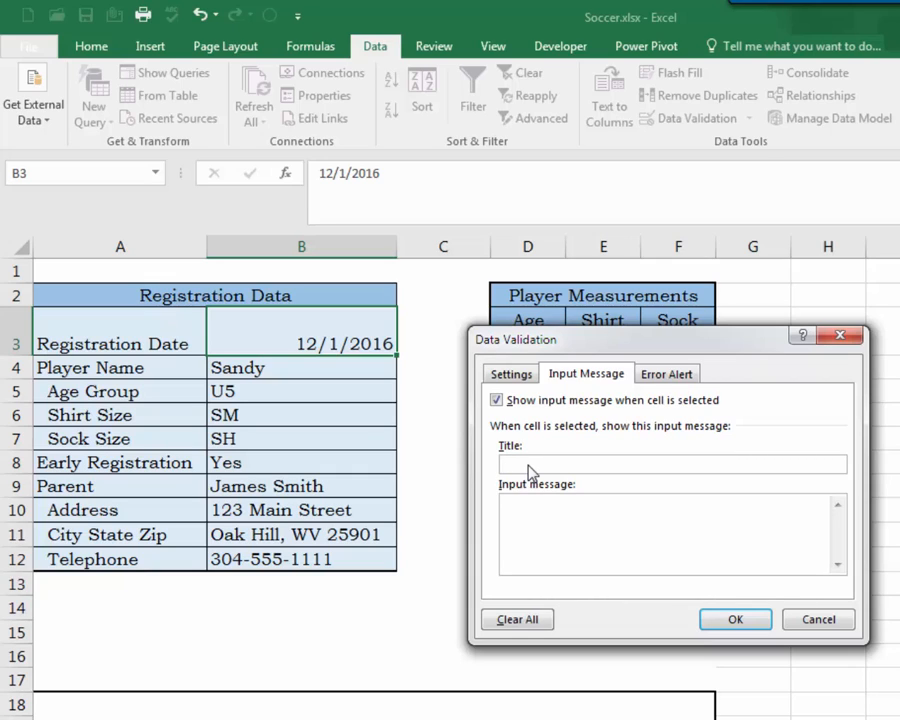
text(Valid Date)
click(537, 510)
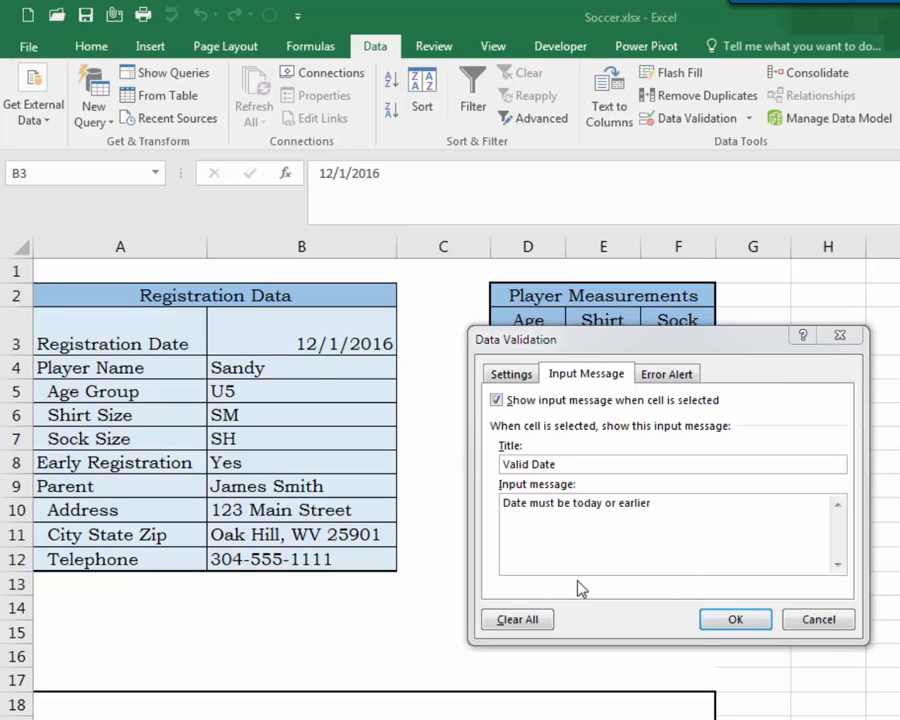
click(737, 620)
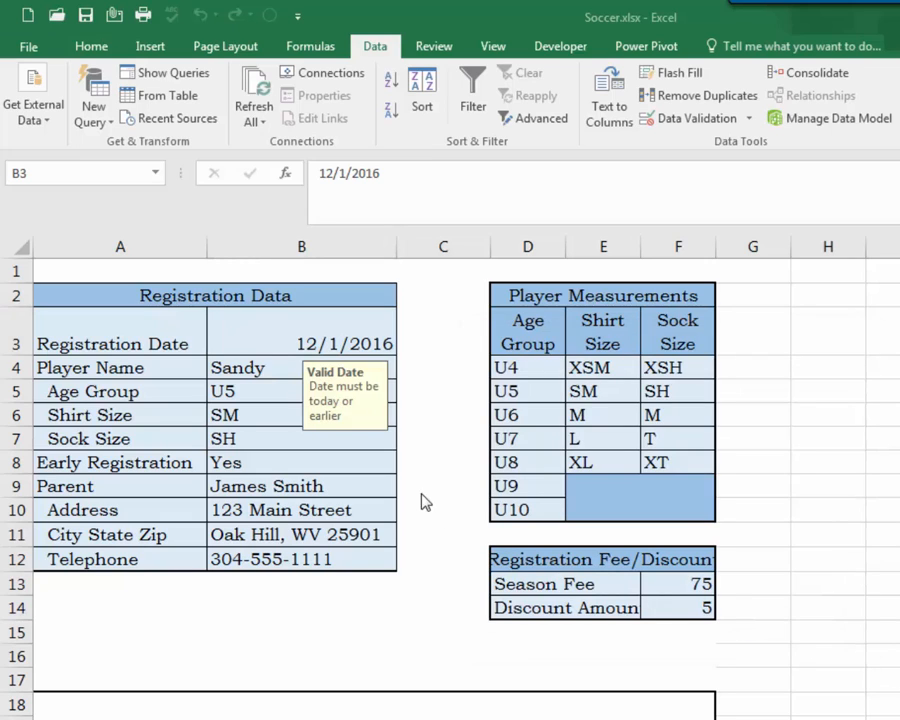
Check the input message on the Registration Date cell by moving the selection between it and the neighbouring cells.
click(243, 376)
click(292, 340)
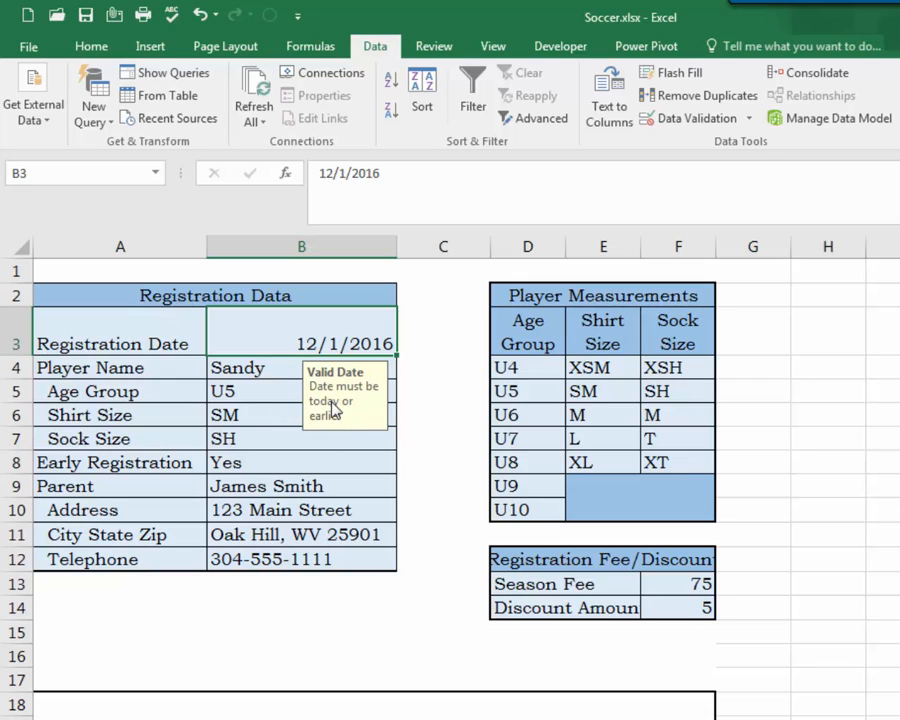
click(263, 372)
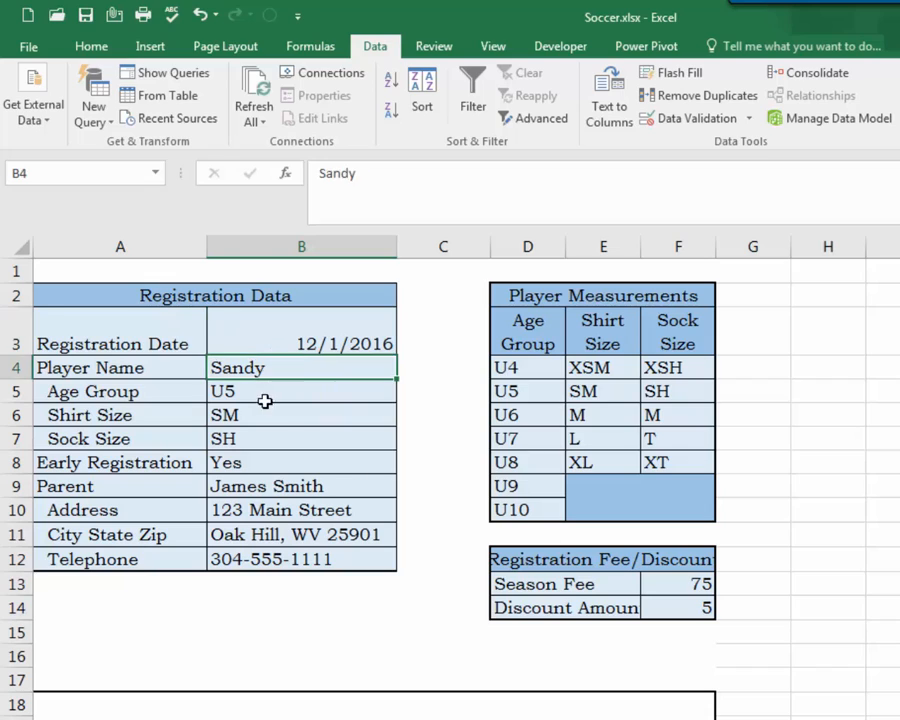
click(269, 328)
click(261, 370)
click(279, 342)
key(Down)
key(Down)
key(Down)
key(Down)
key(Down)
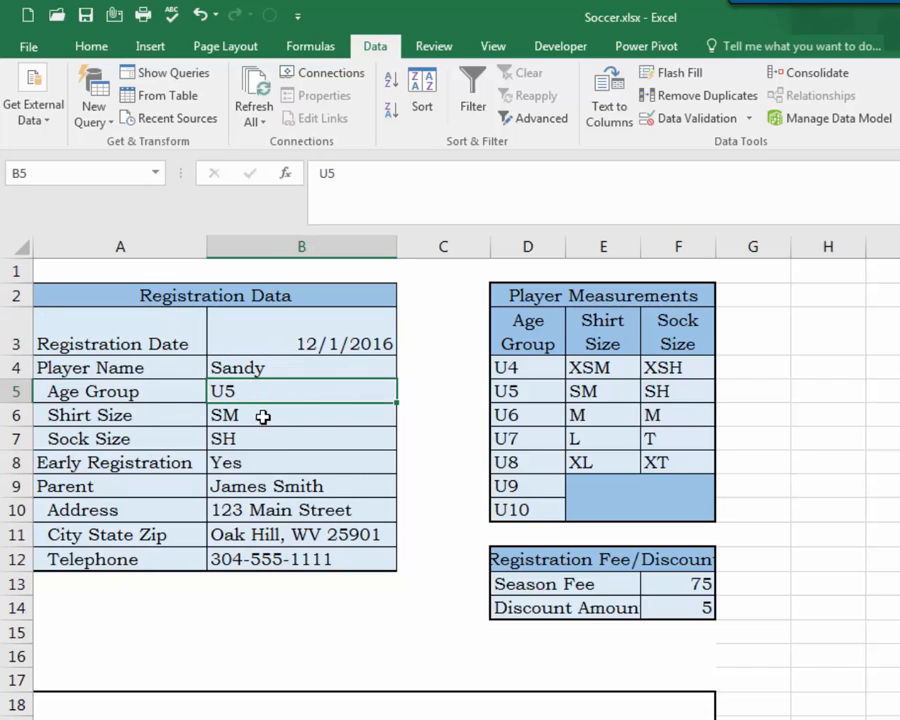
click(271, 373)
Add a Stop-style error alert to cell B3's validation, titled "Bad Date" with the message "Date must be today or earlier".
click(340, 333)
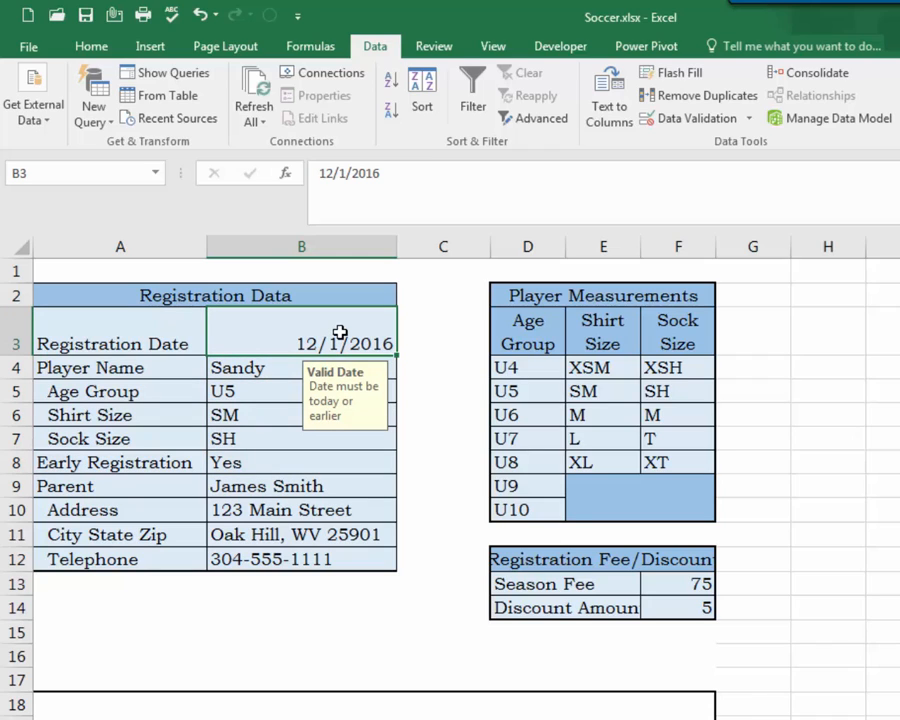
click(748, 118)
click(683, 141)
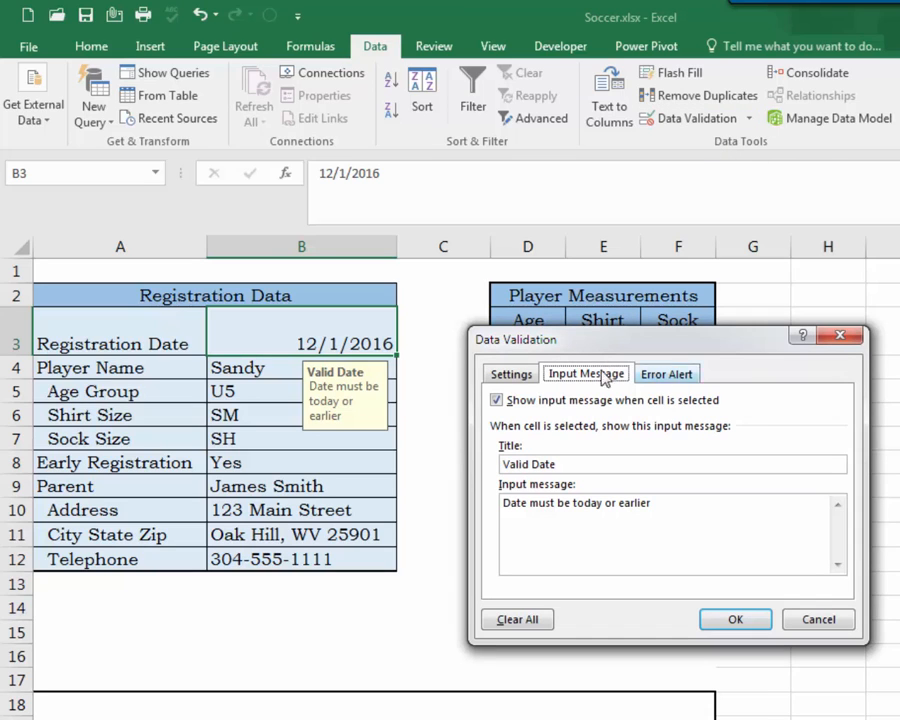
click(668, 376)
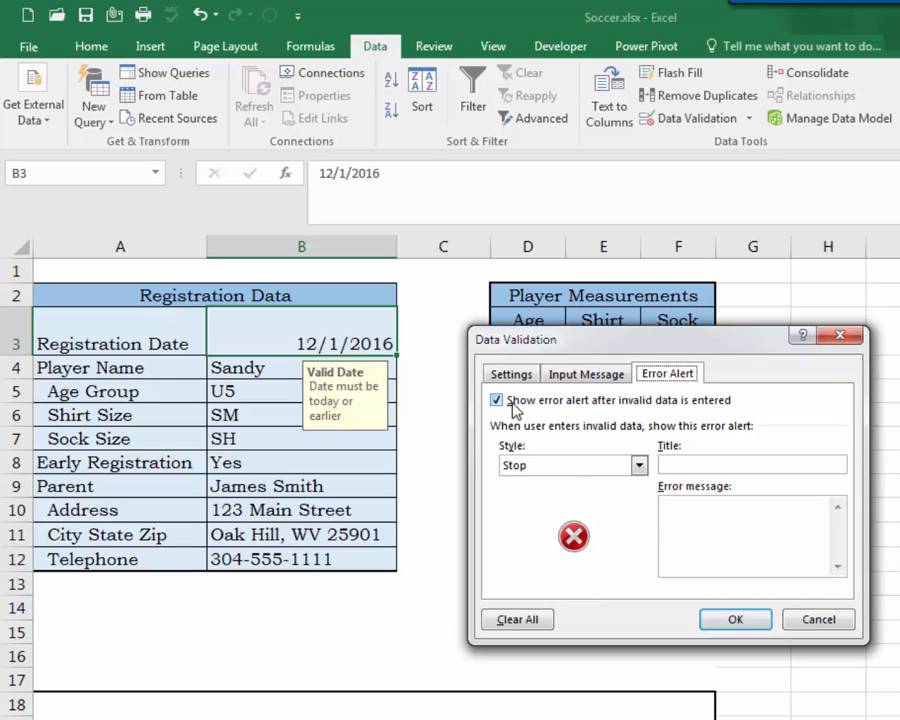
click(695, 466)
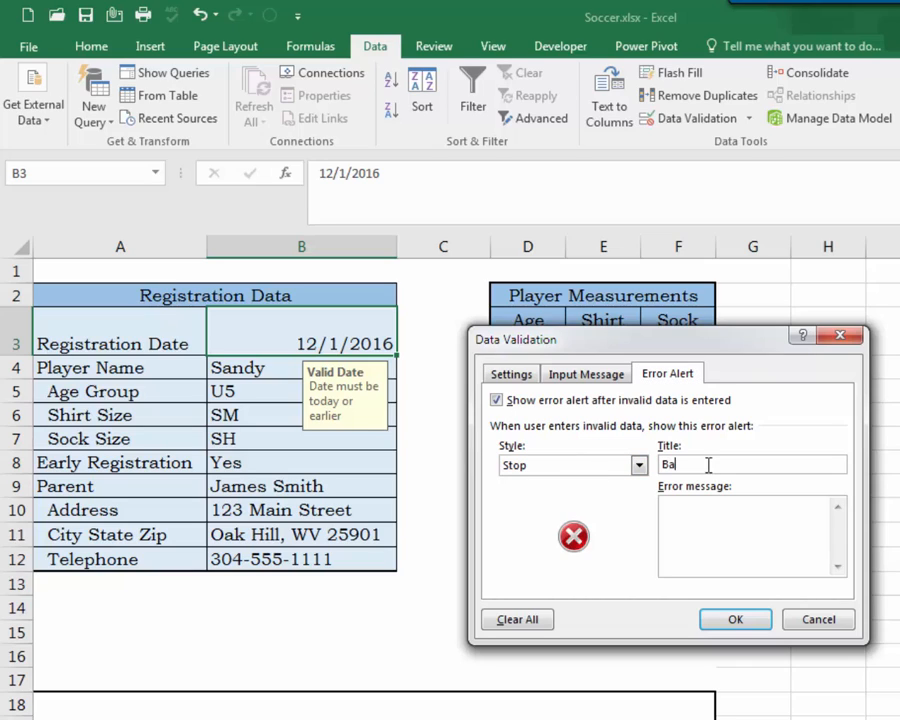
text(Bad Date)
click(708, 520)
text(Date must be today or earlier)
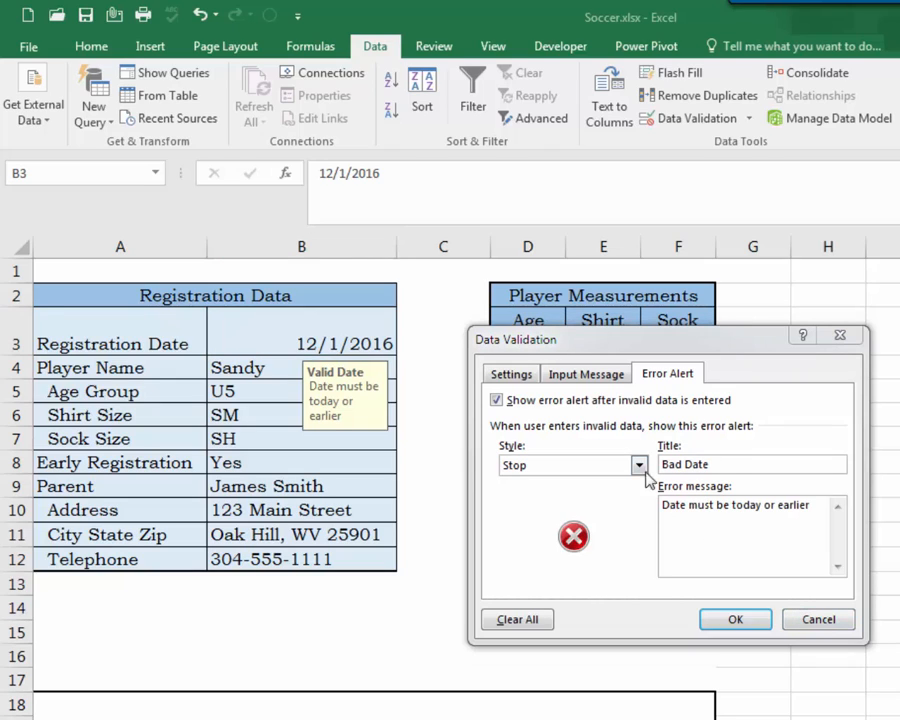
click(737, 621)
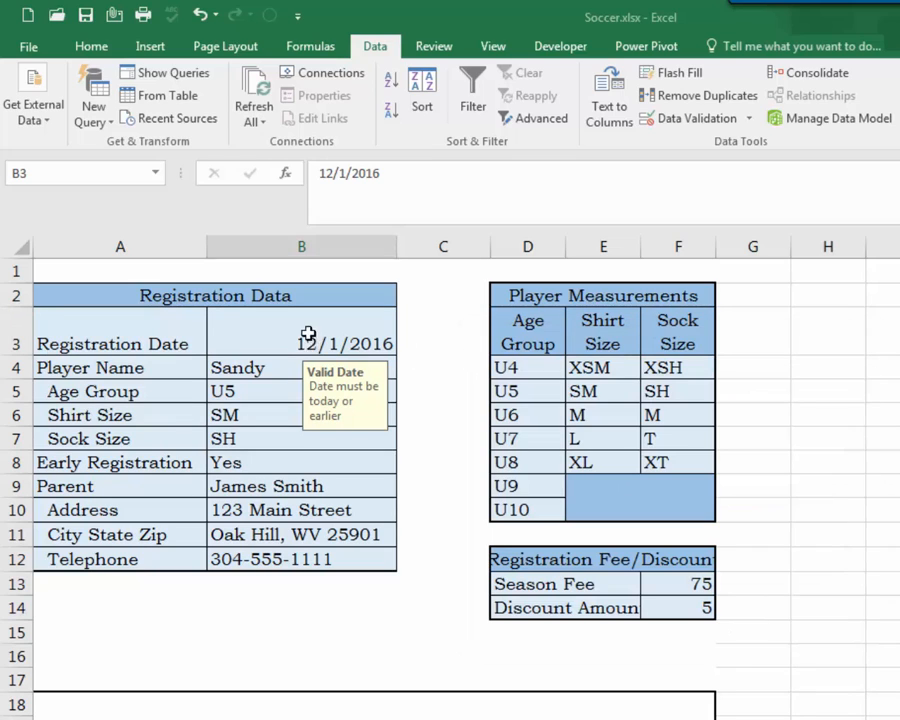
Test the validation by entering 12/1/2016 as the registration date, and choose to retry the entry.
text(1)
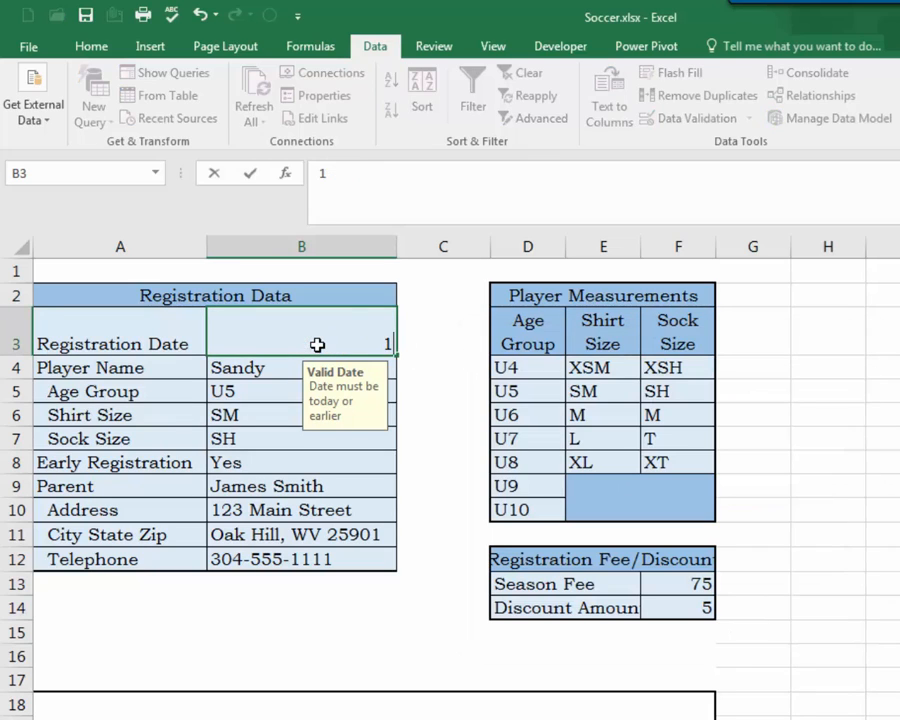
text(2/1/2016)
key(Return)
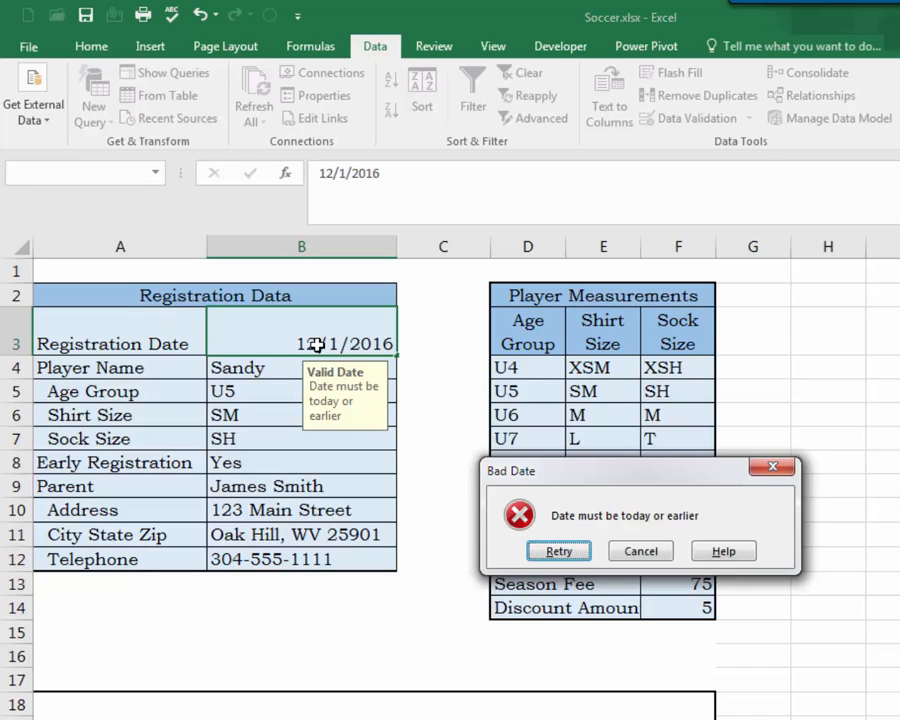
drag(542, 470, 280, 395)
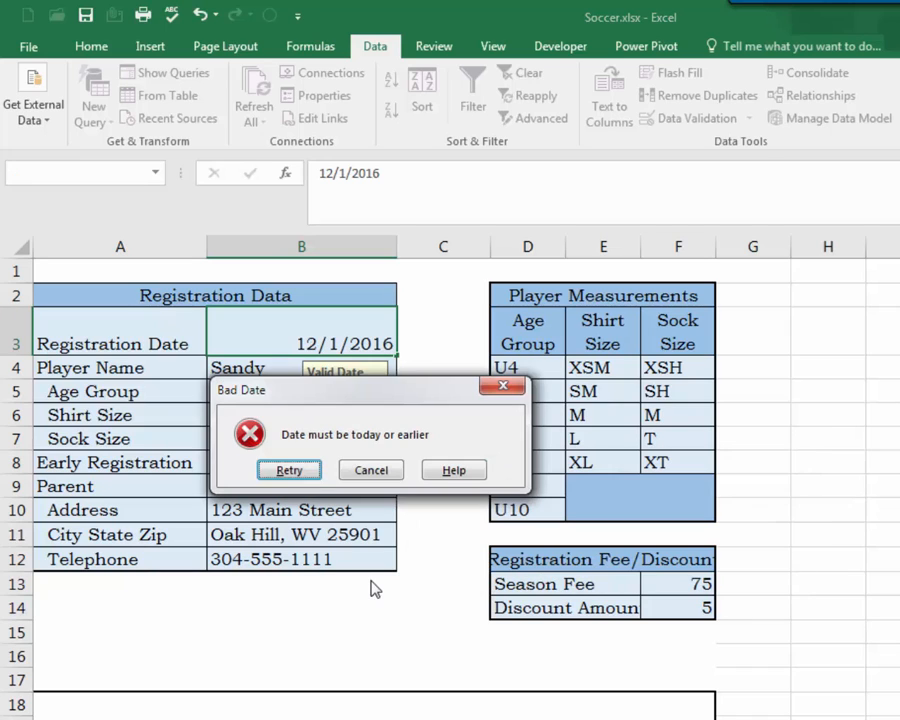
click(293, 471)
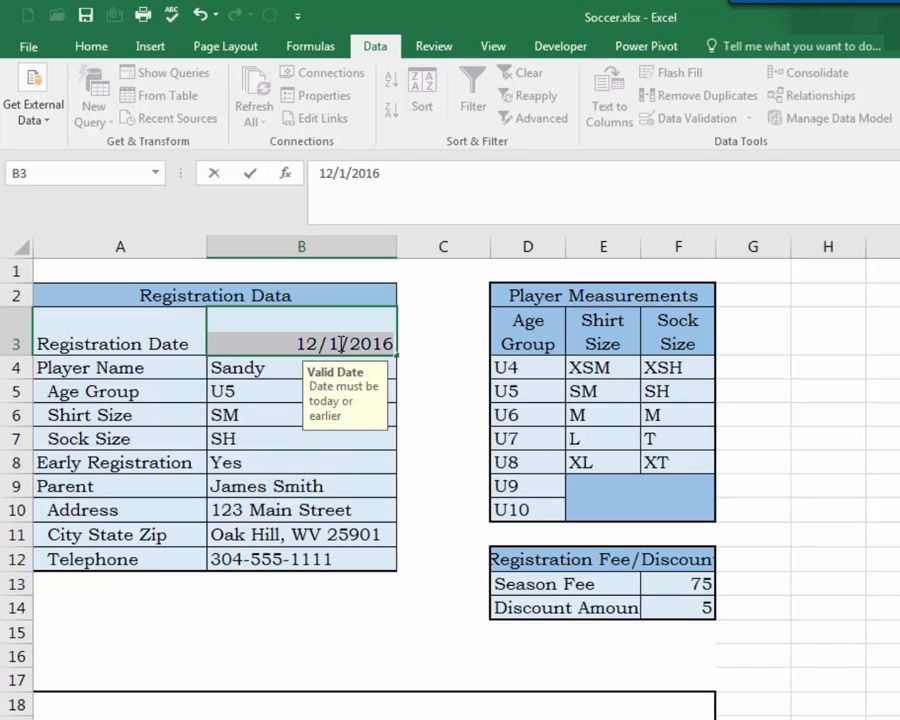
Change the month in the registration date so that cell B3 holds 1/1/2016.
click(314, 337)
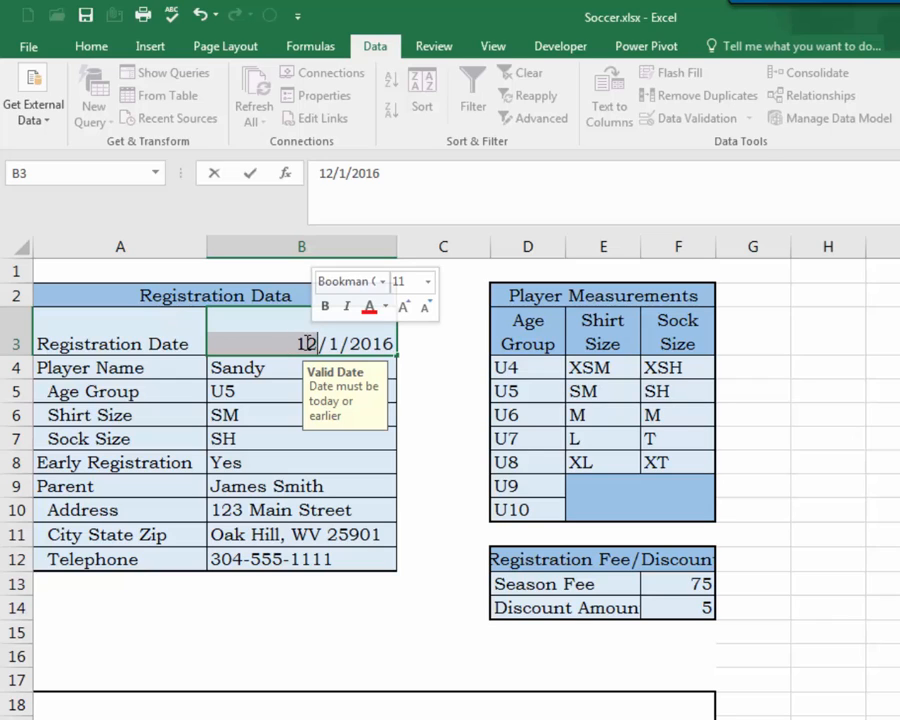
key(BackSpace)
text(1)
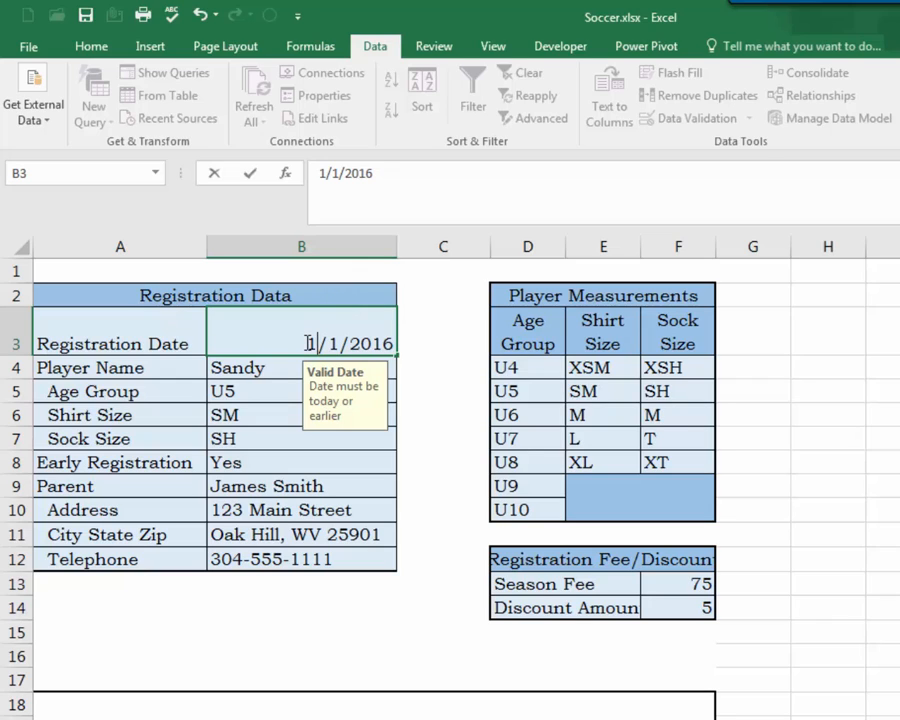
key(Return)
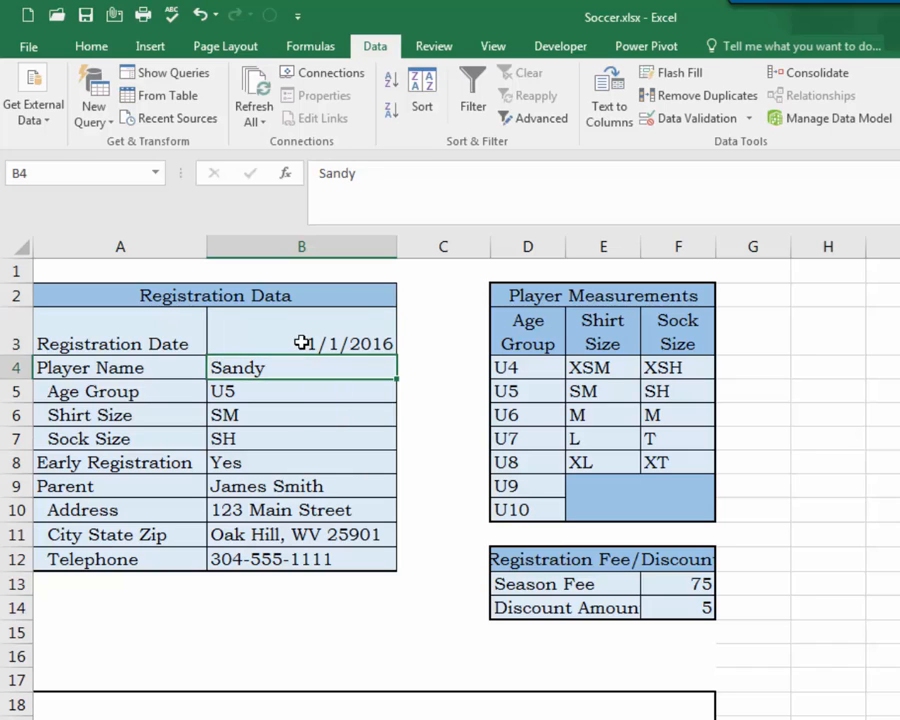
click(297, 343)
key(Escape)
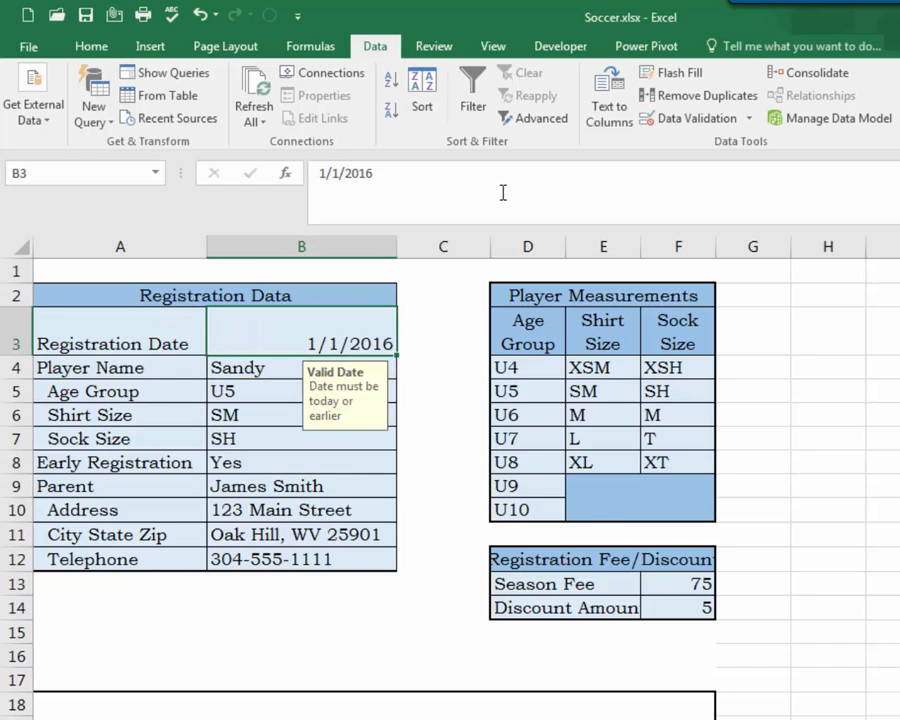
Change the error alert style of cell B3's date validation to Warning and apply it.
click(690, 118)
drag(653, 337, 623, 244)
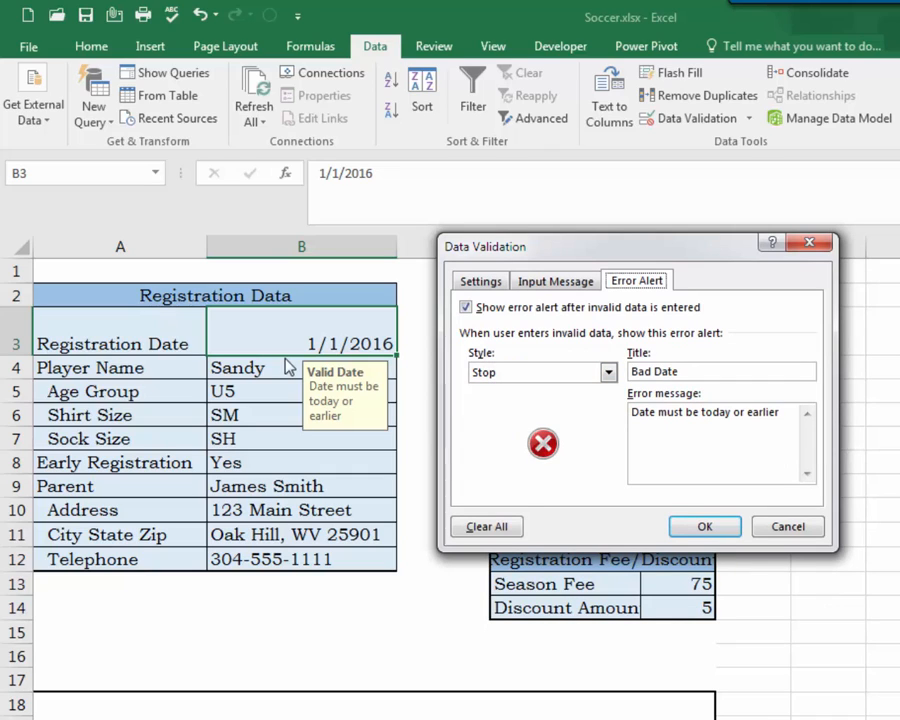
click(609, 374)
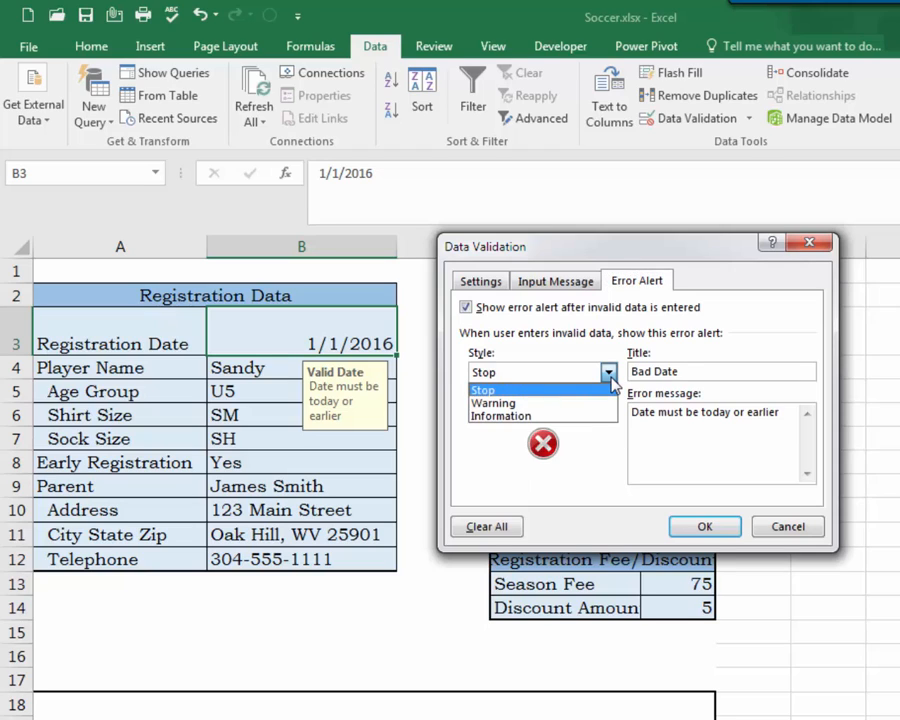
click(505, 403)
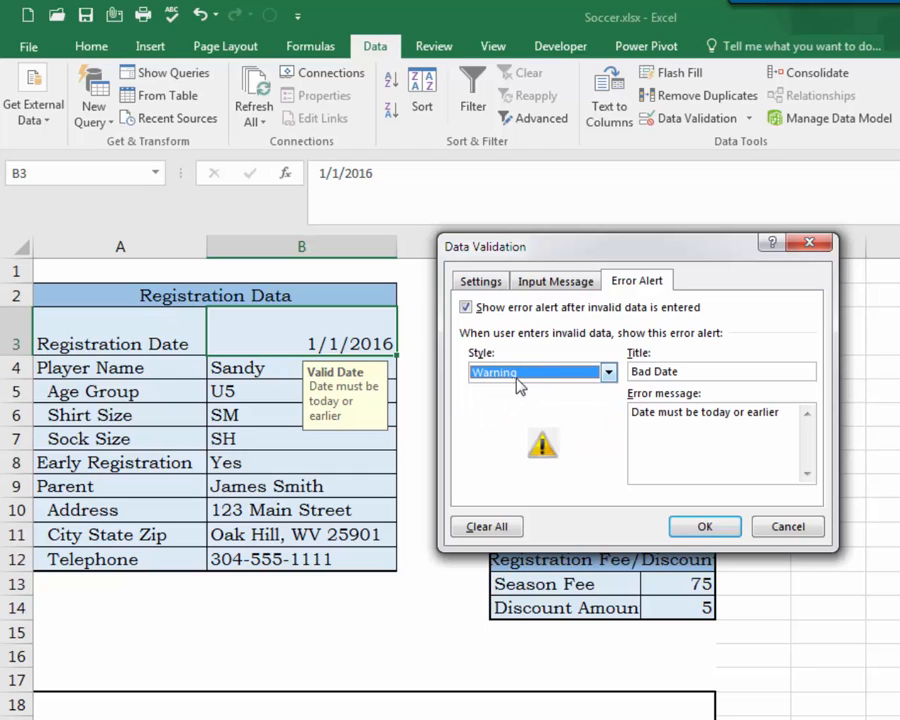
click(608, 372)
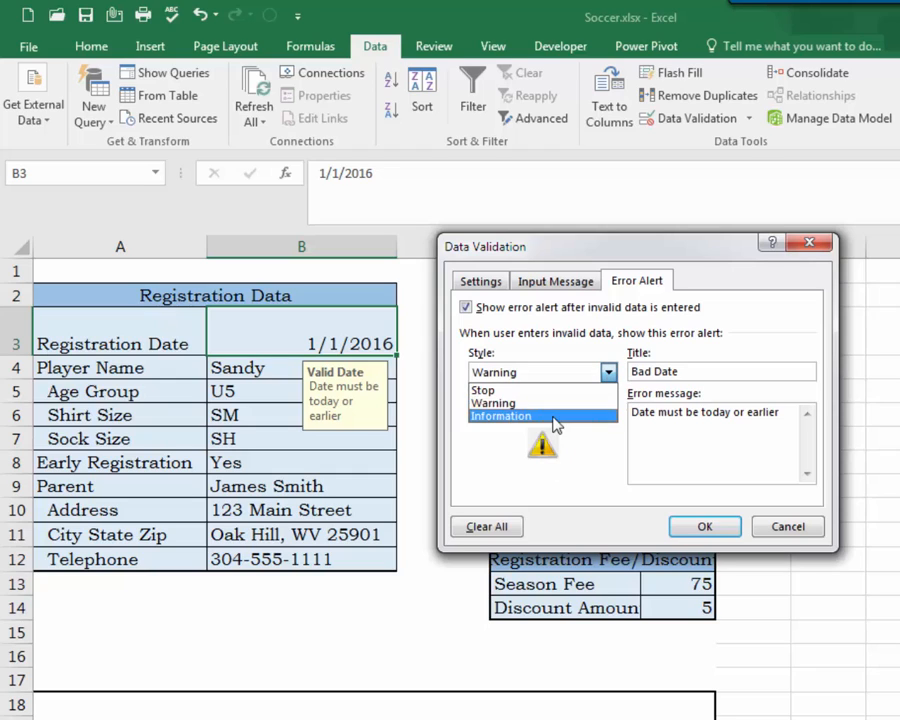
click(505, 386)
click(607, 373)
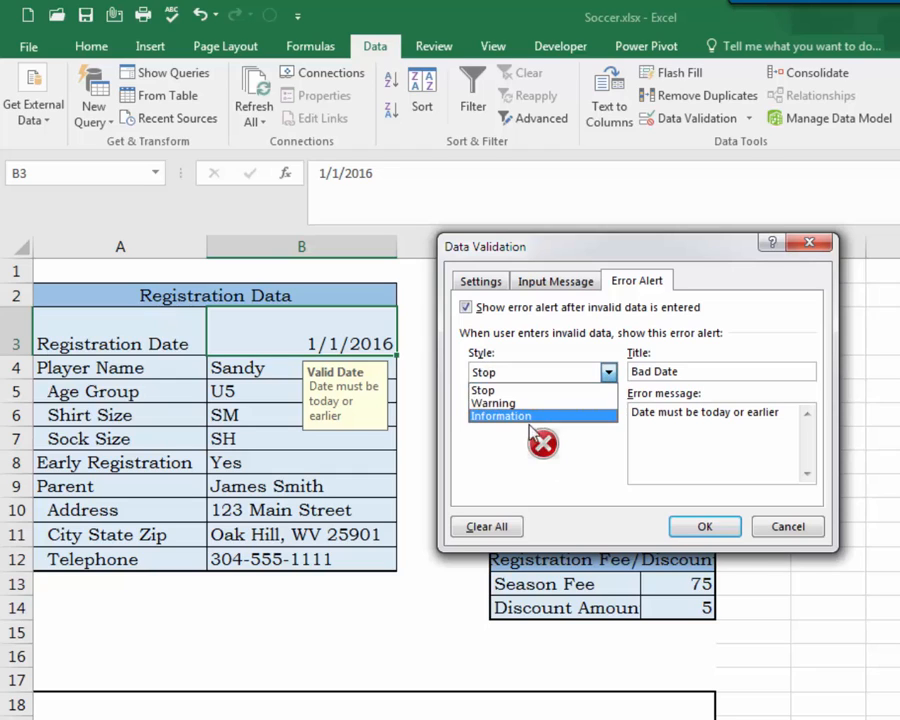
click(540, 401)
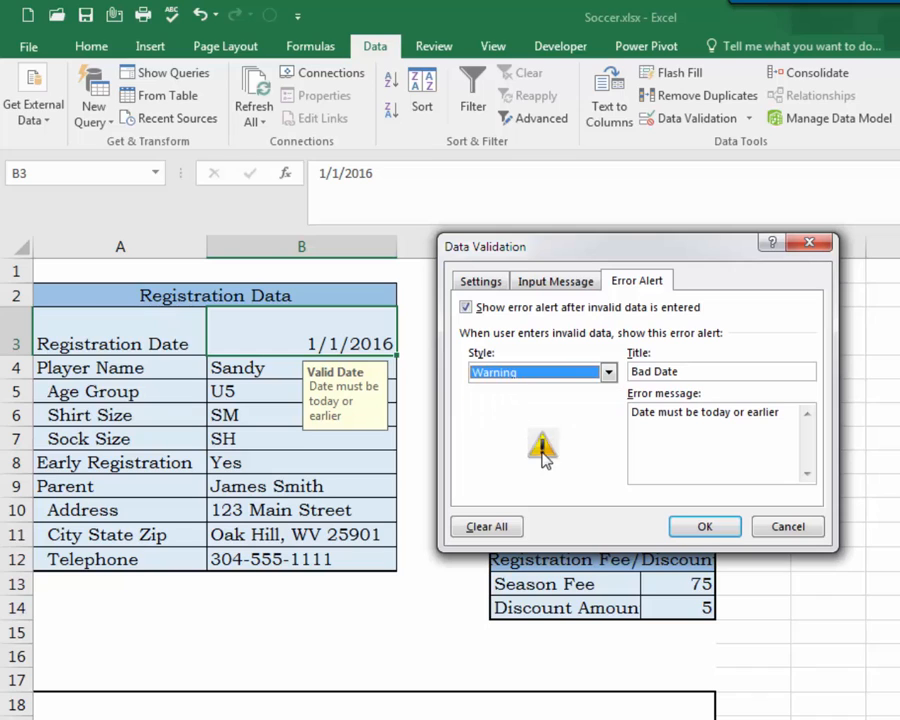
click(702, 525)
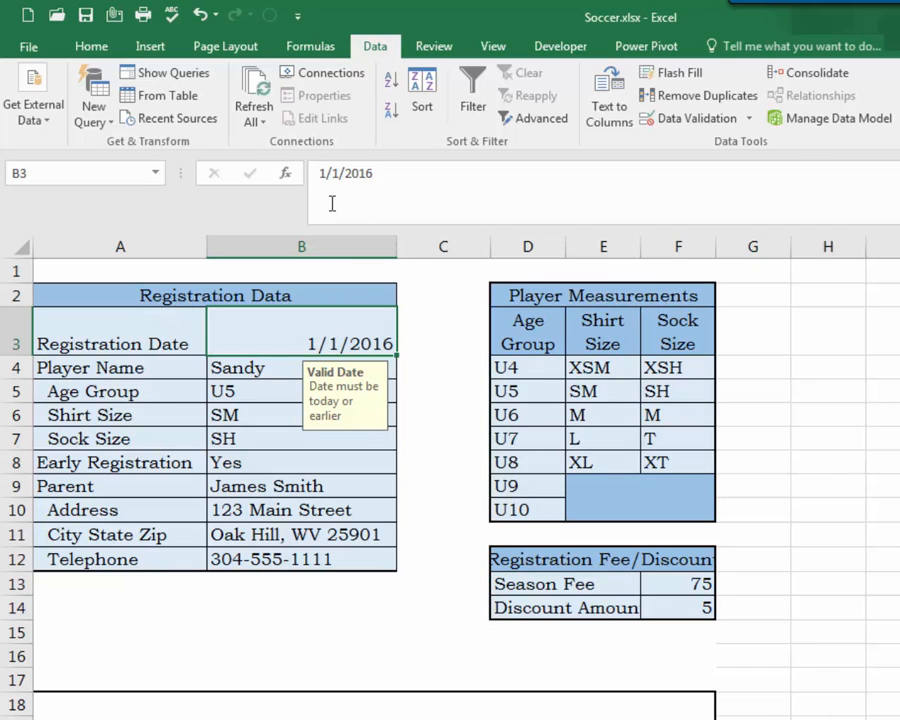
Test the Warning alert by changing the registration date to 12/1/2016, and choose to continue with that date.
click(322, 173)
text(2)
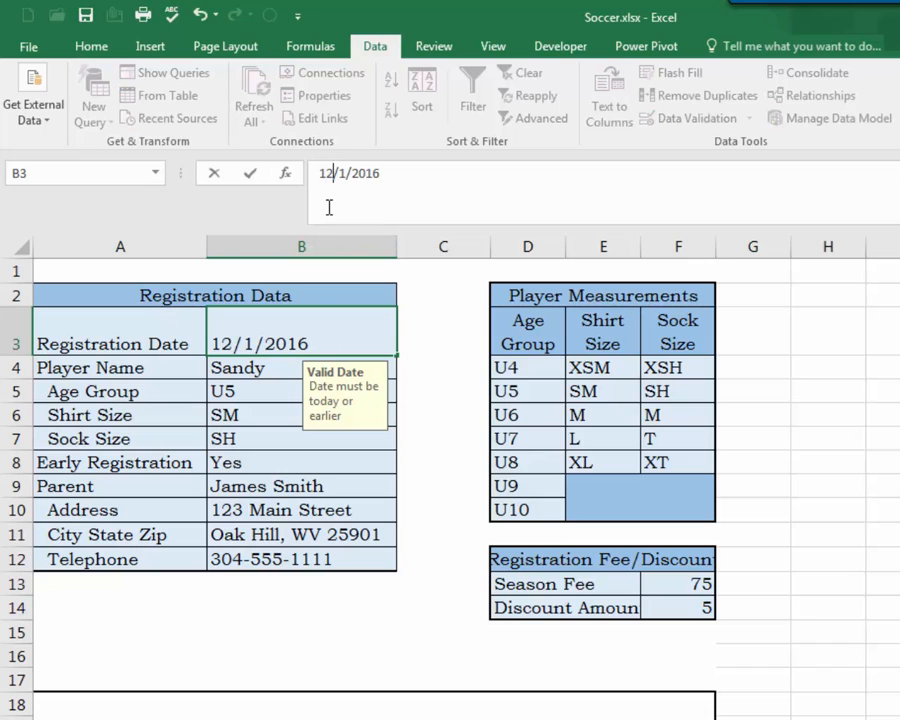
key(Return)
drag(565, 470, 483, 337)
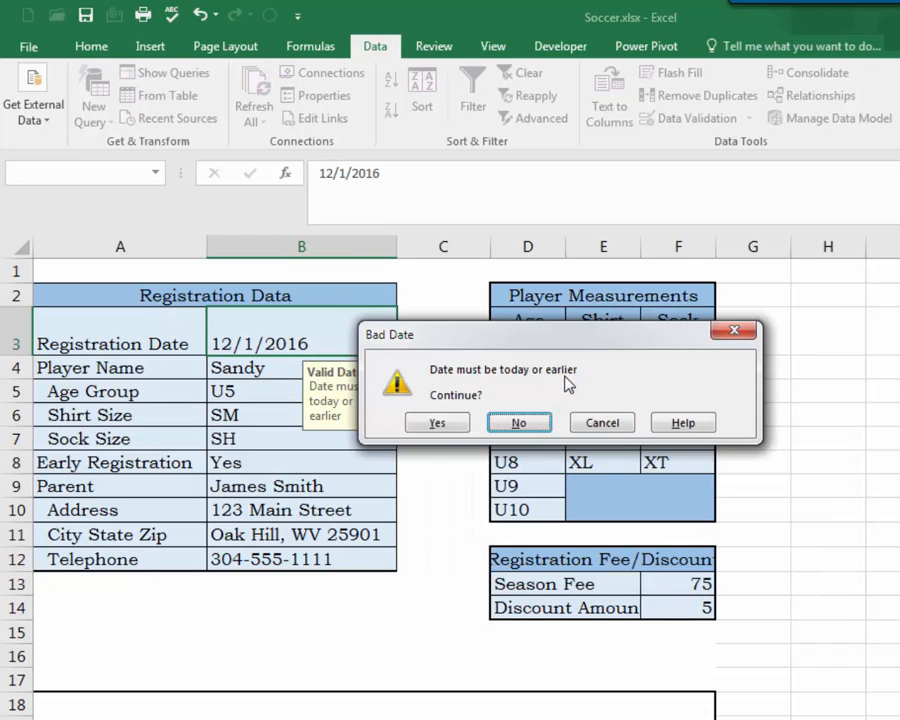
click(437, 423)
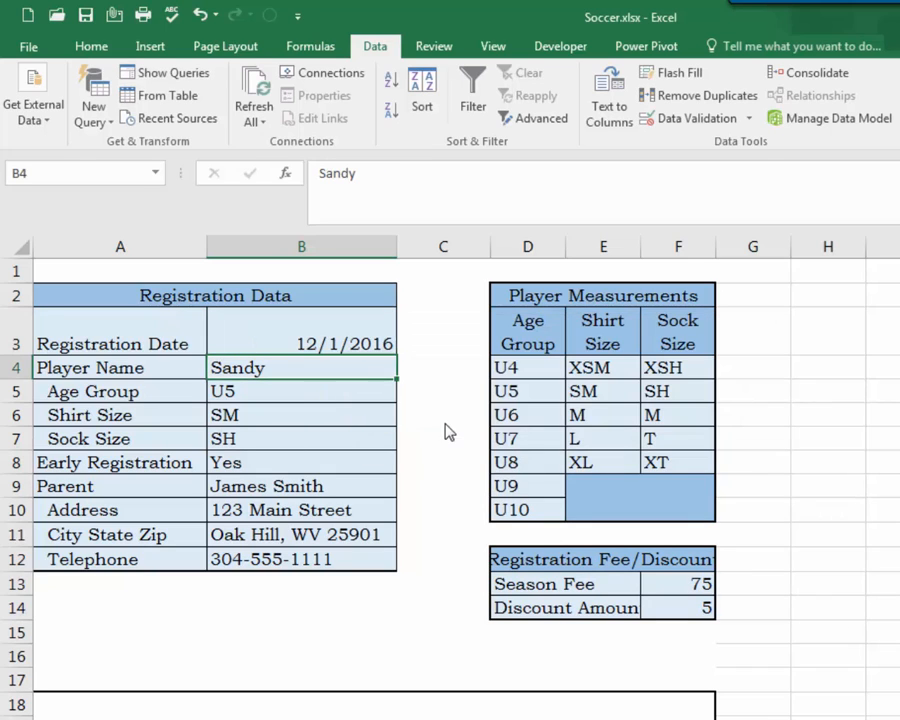
Change the error alert style of the Registration Date cell B3 to Information and apply it.
click(335, 343)
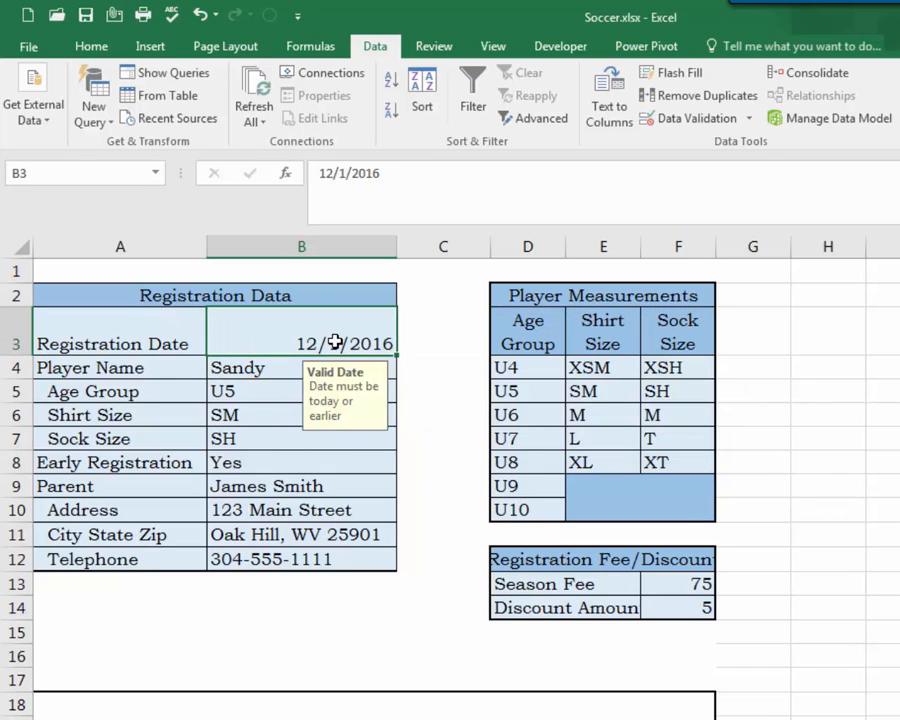
click(746, 118)
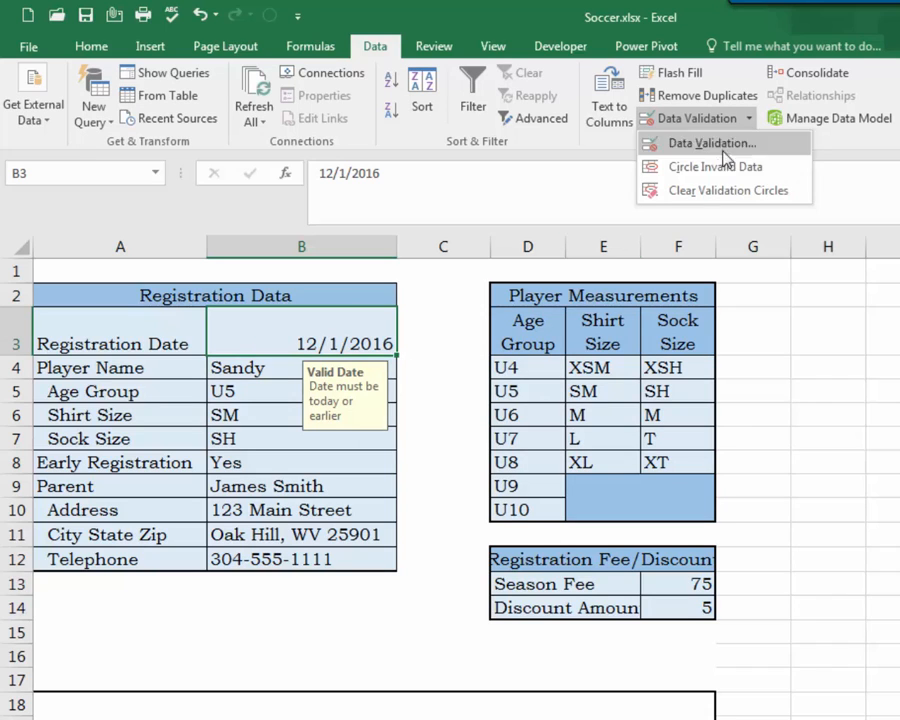
click(708, 148)
click(608, 371)
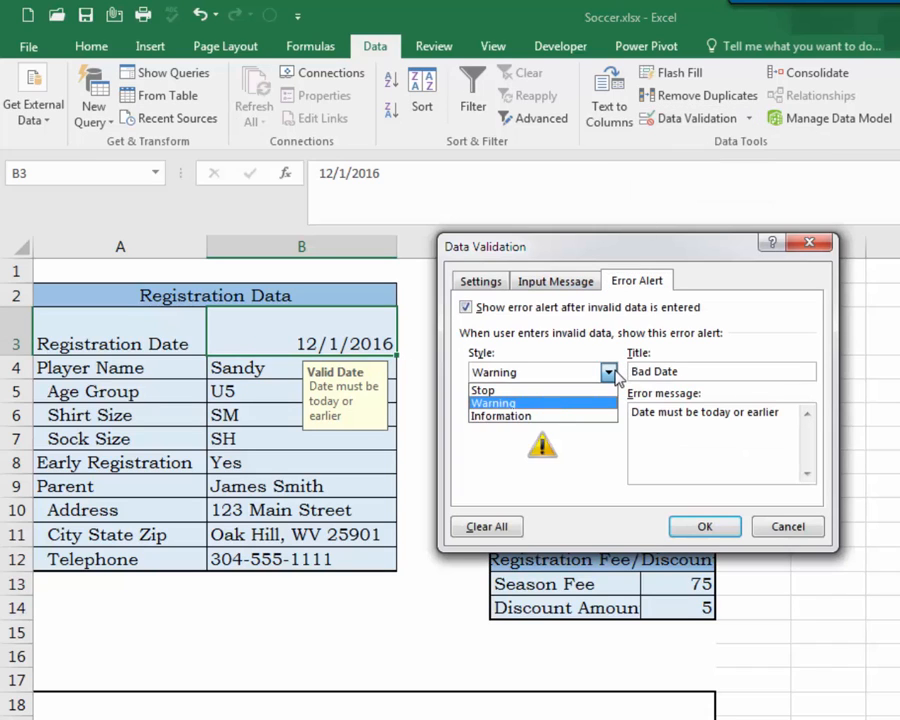
click(535, 416)
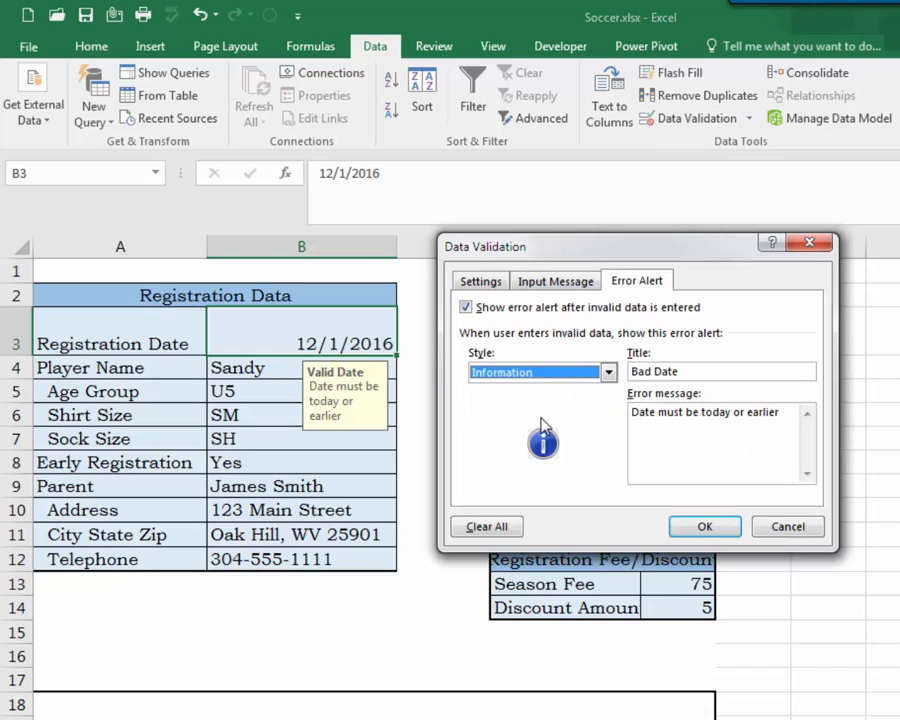
click(714, 529)
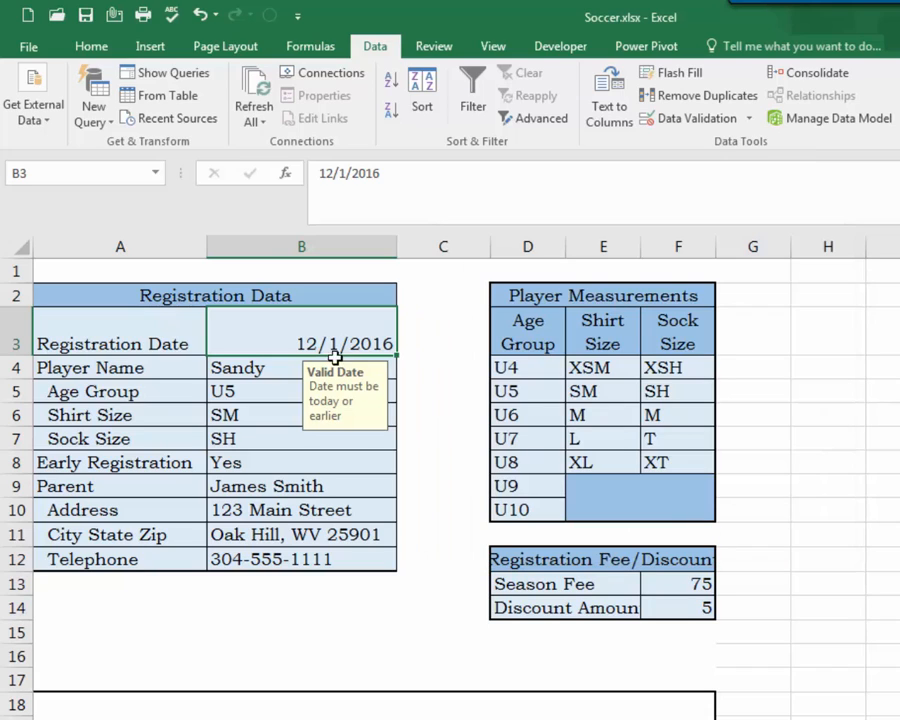
Test the Information alert by re-entering 12/1/2016 in cell B3 and accepting the alert.
drag(327, 174, 335, 172)
key(Return)
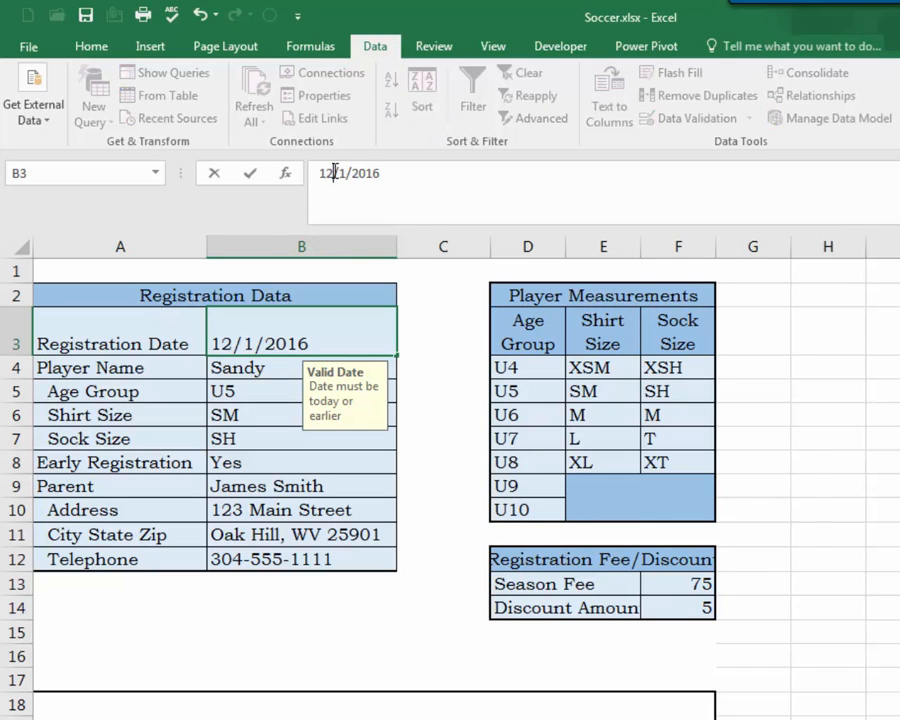
drag(636, 470, 425, 297)
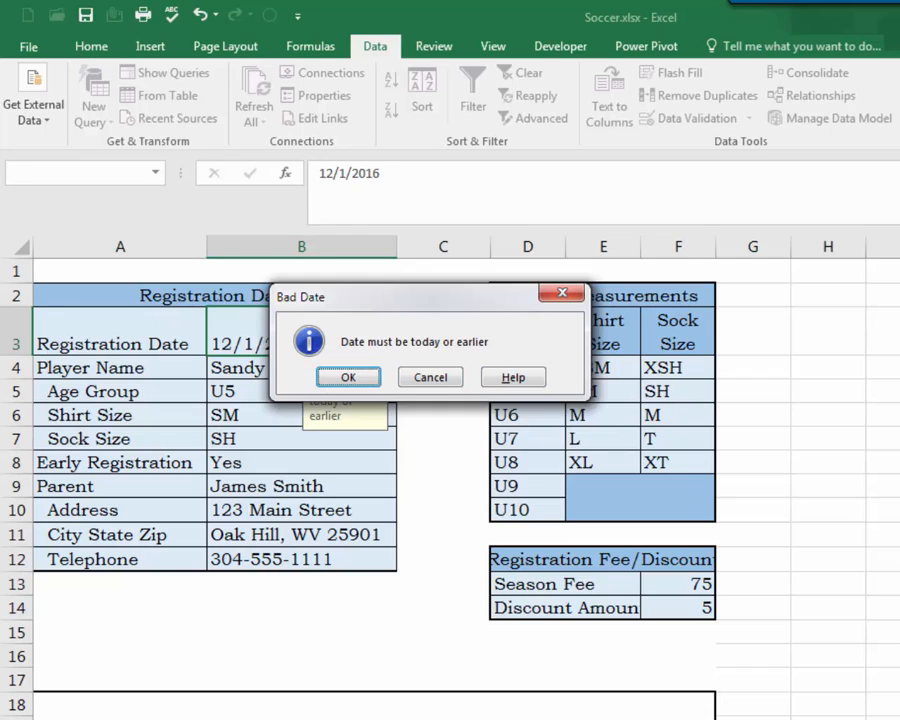
key(Return)
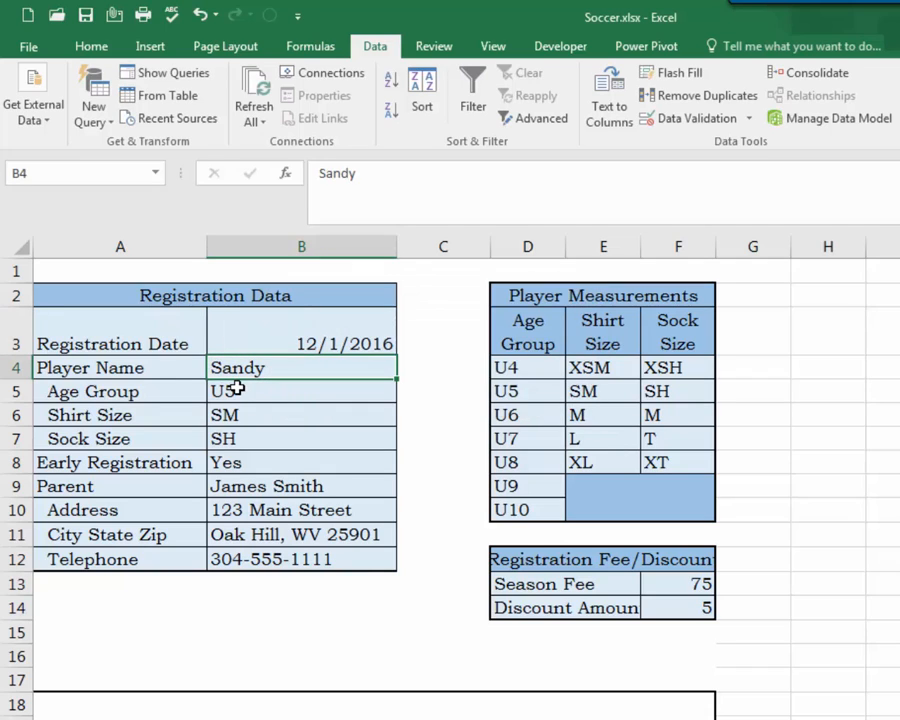
Examine the Age Group cell B5 and the range of age groups U4 to U10 in D4:D10 of the Player Measurements table.
click(235, 390)
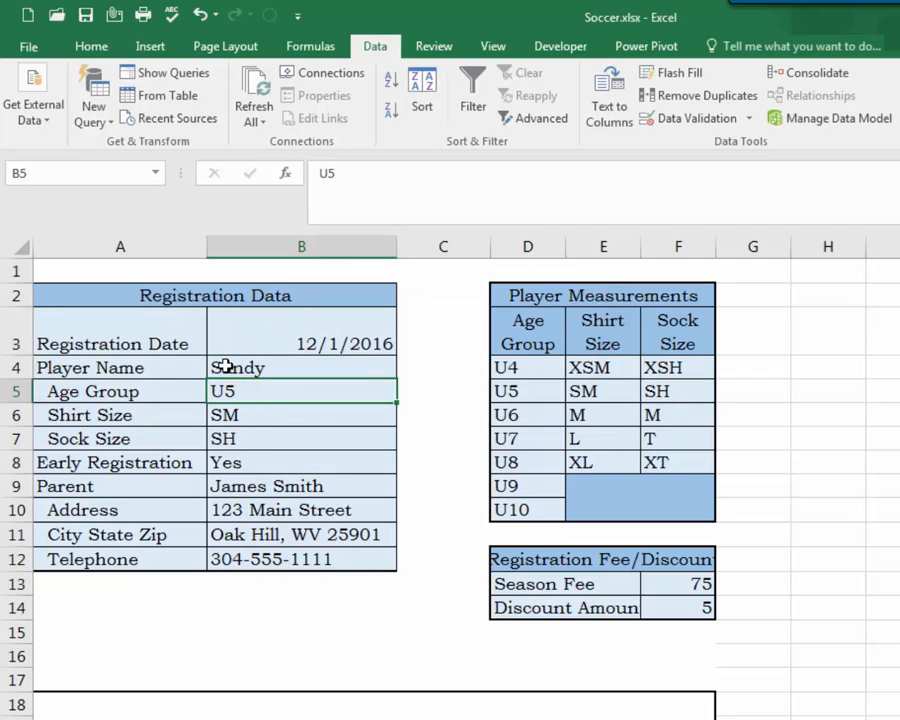
click(228, 367)
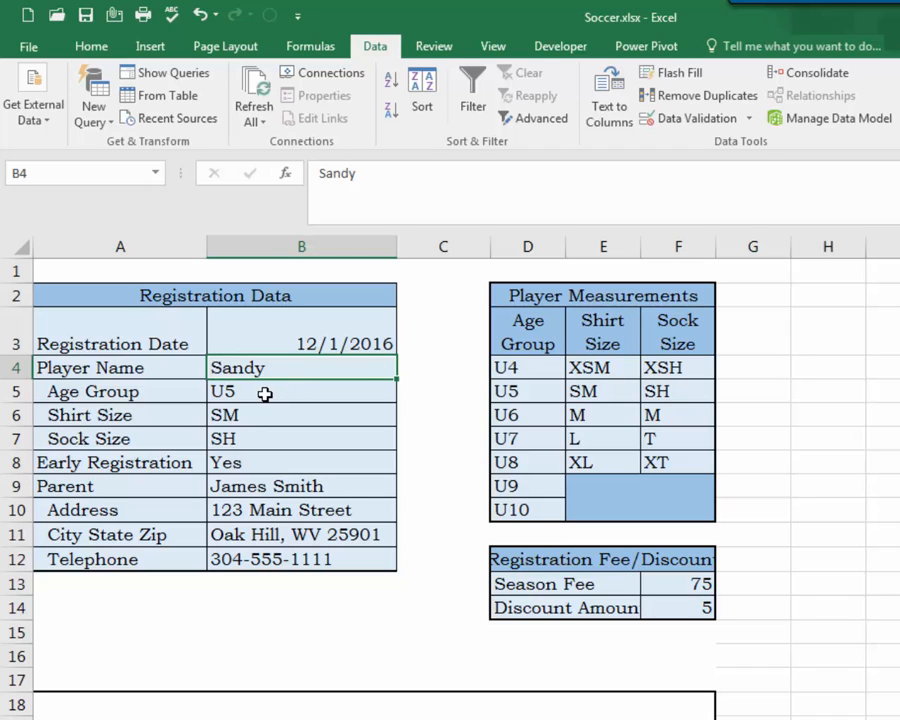
click(264, 392)
click(516, 368)
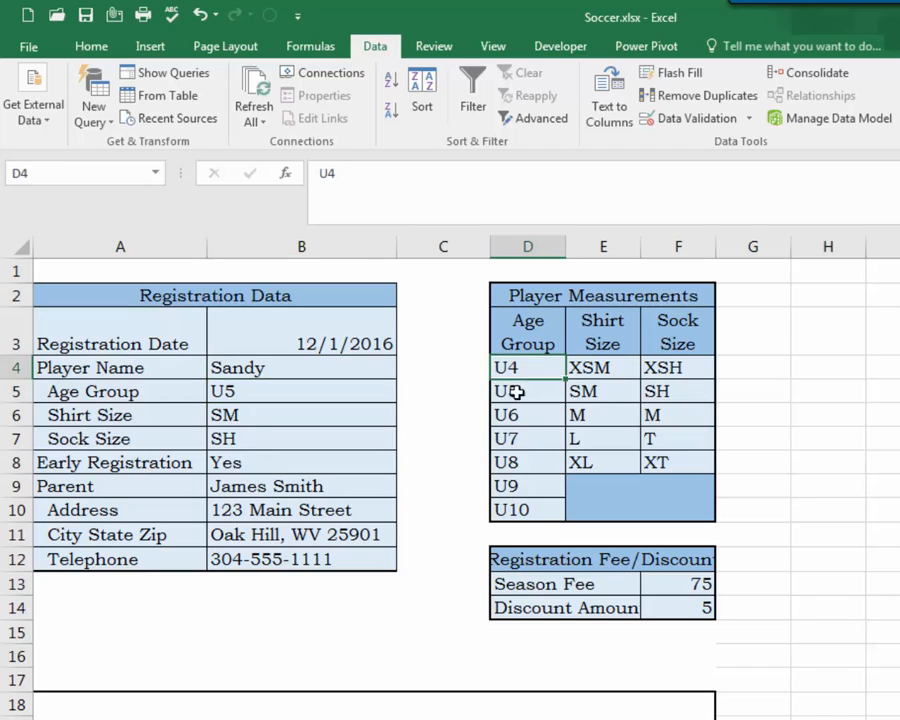
drag(516, 372, 514, 508)
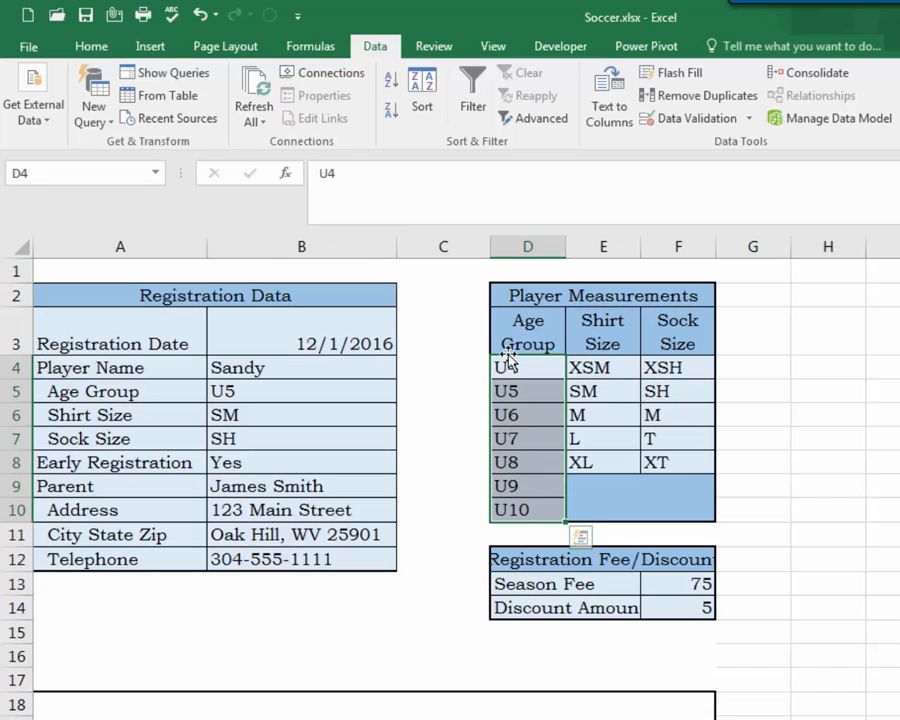
Open data validation for the Age Group cell B5 and set it to allow only values from a list.
click(250, 393)
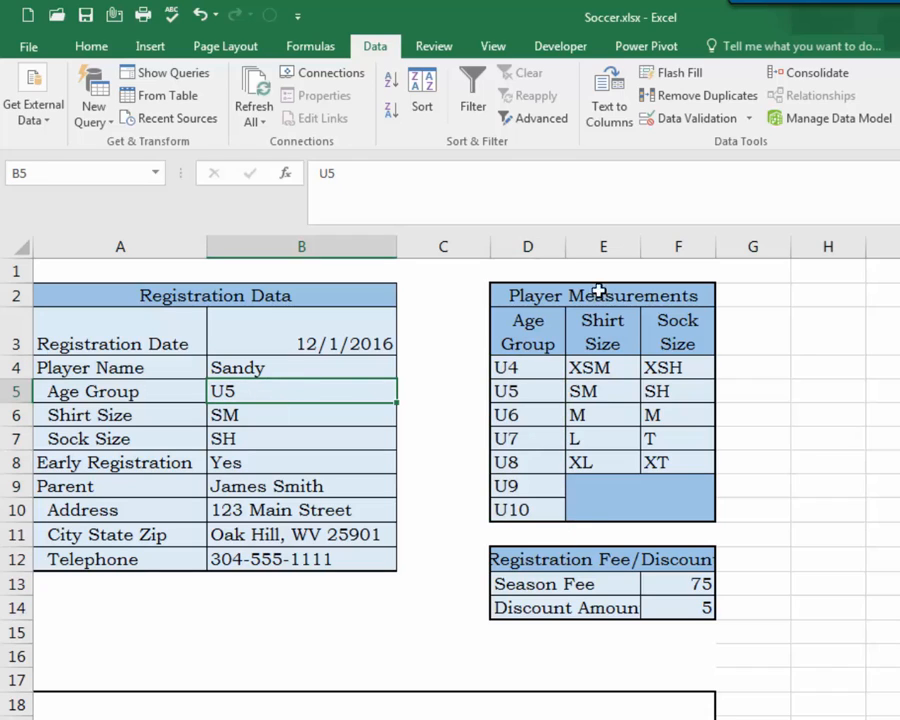
click(690, 118)
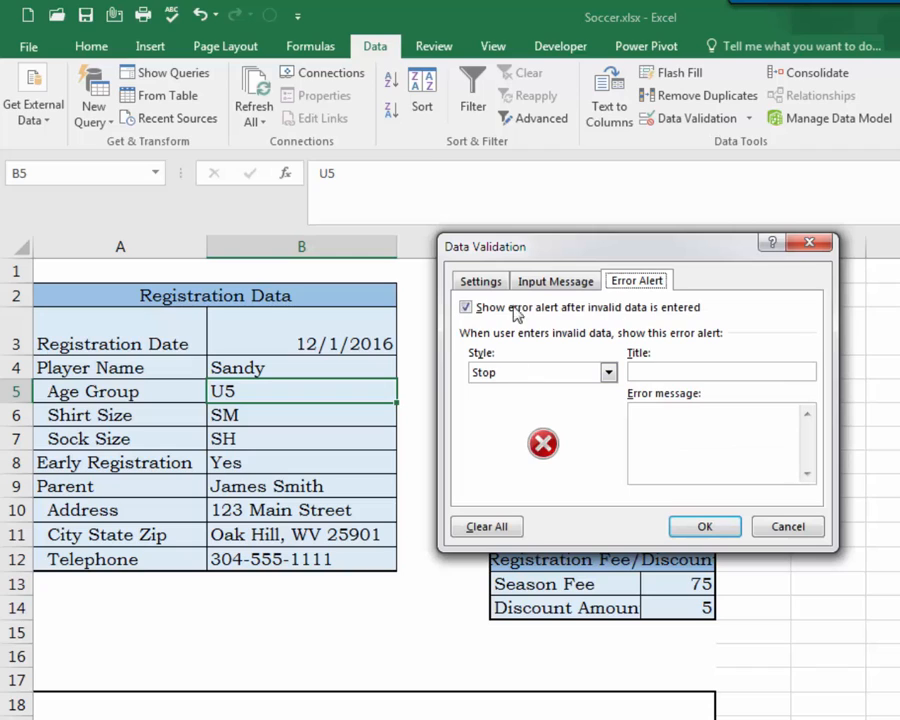
click(478, 282)
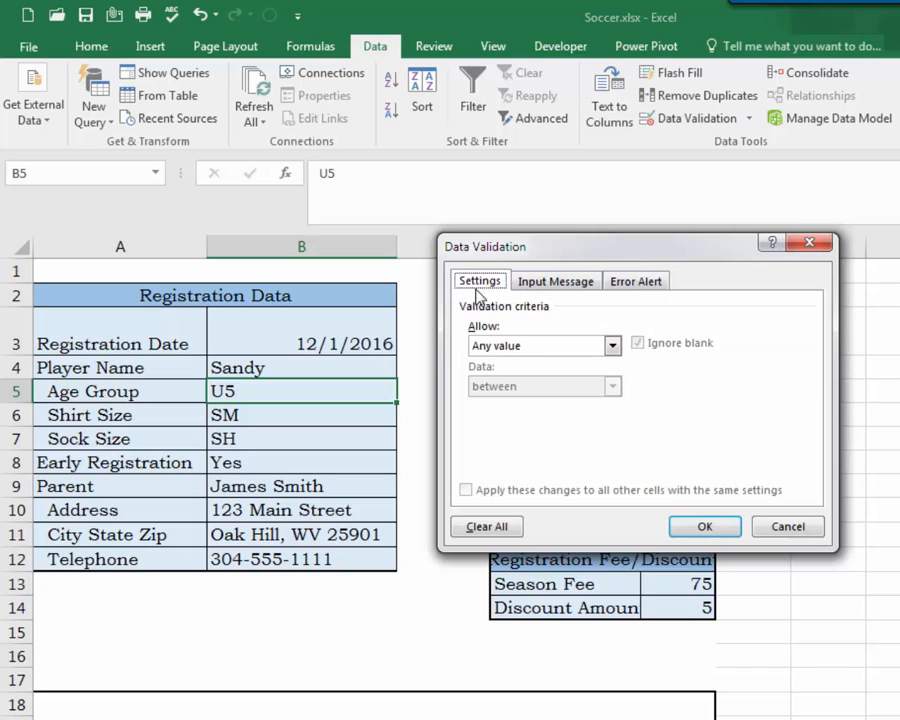
click(612, 346)
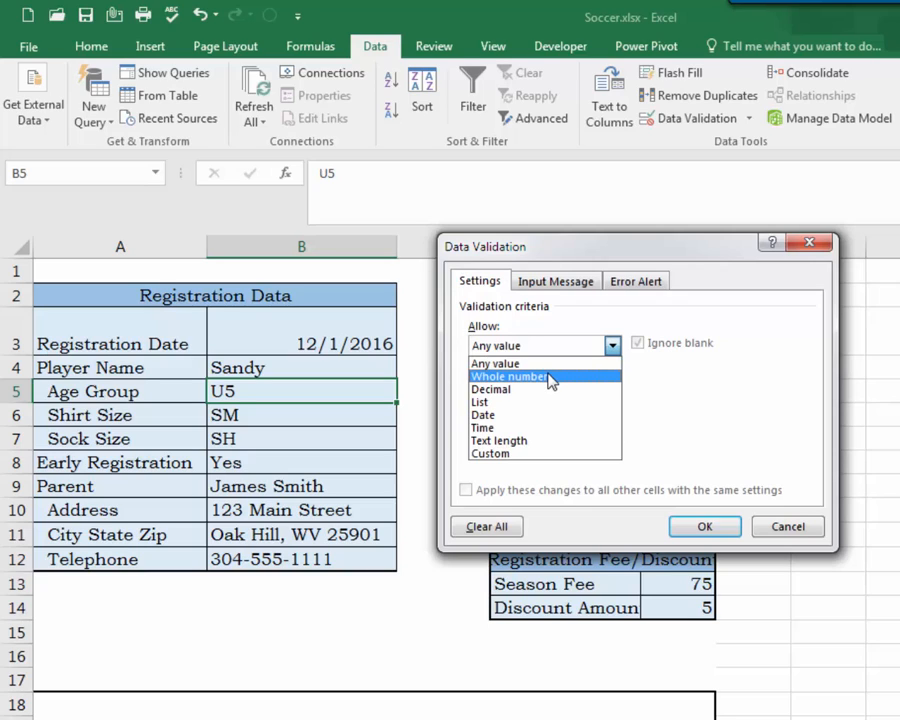
click(480, 403)
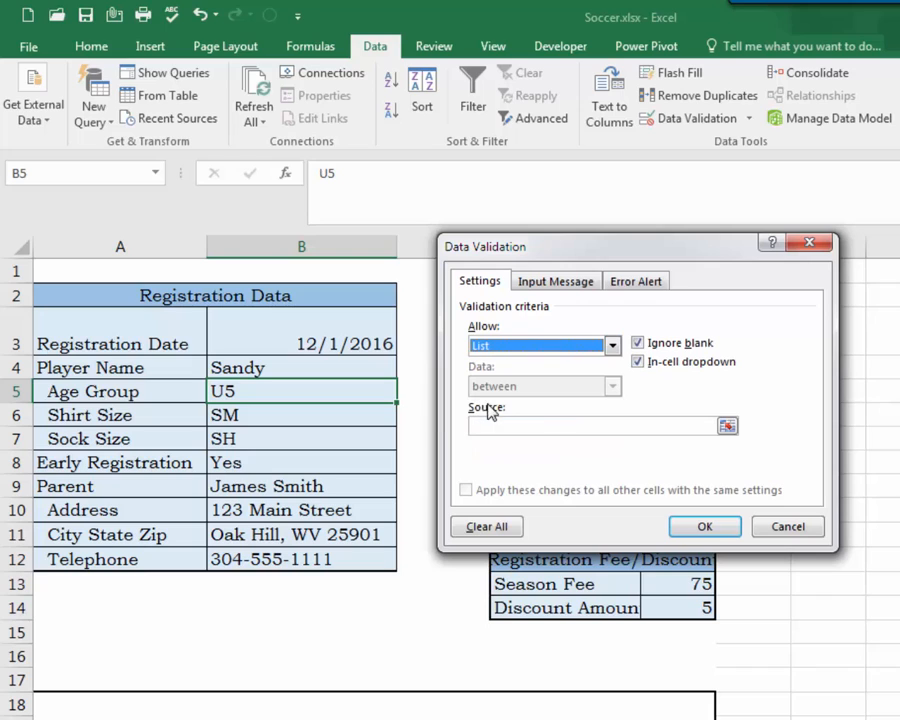
drag(575, 235, 583, 181)
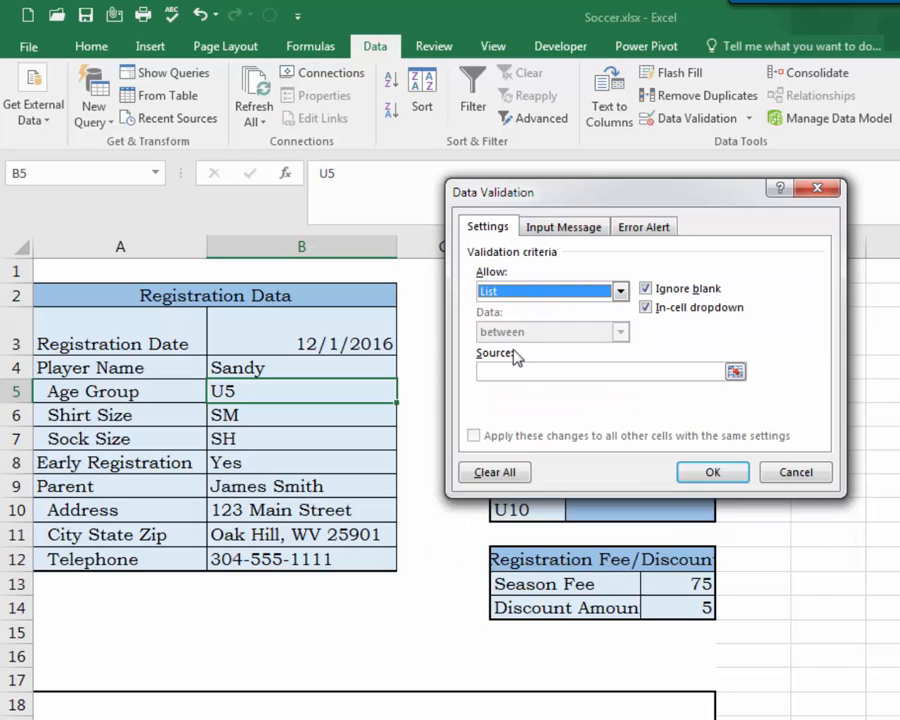
Enter "Yes, No, Maybe" as the list source for cell B5, apply it, and check the choices in the cell's dropdown.
click(498, 370)
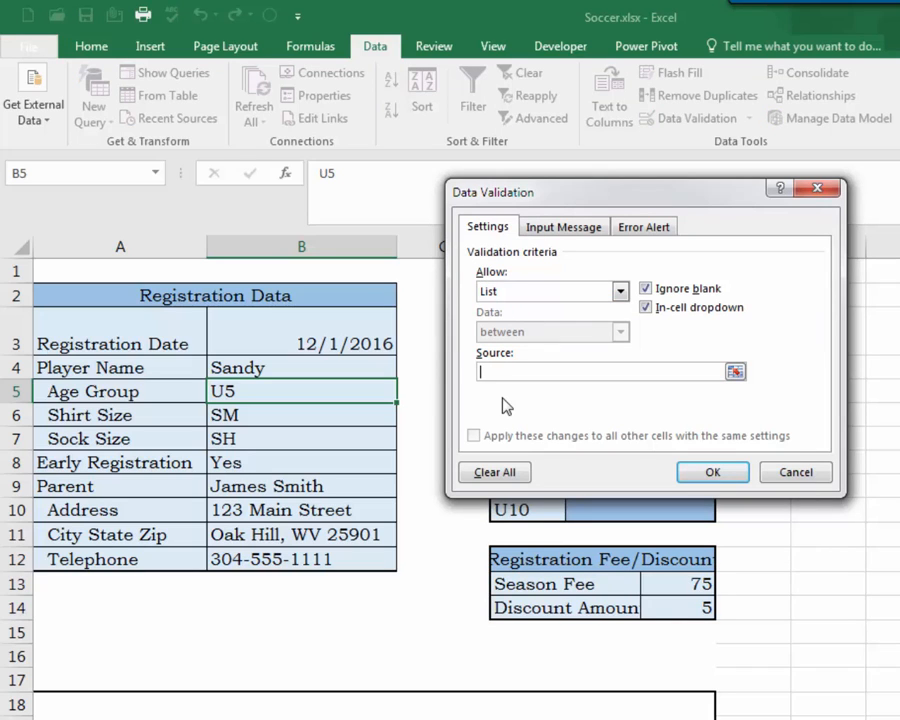
text(Yes, No, Maybe)
click(712, 472)
click(405, 396)
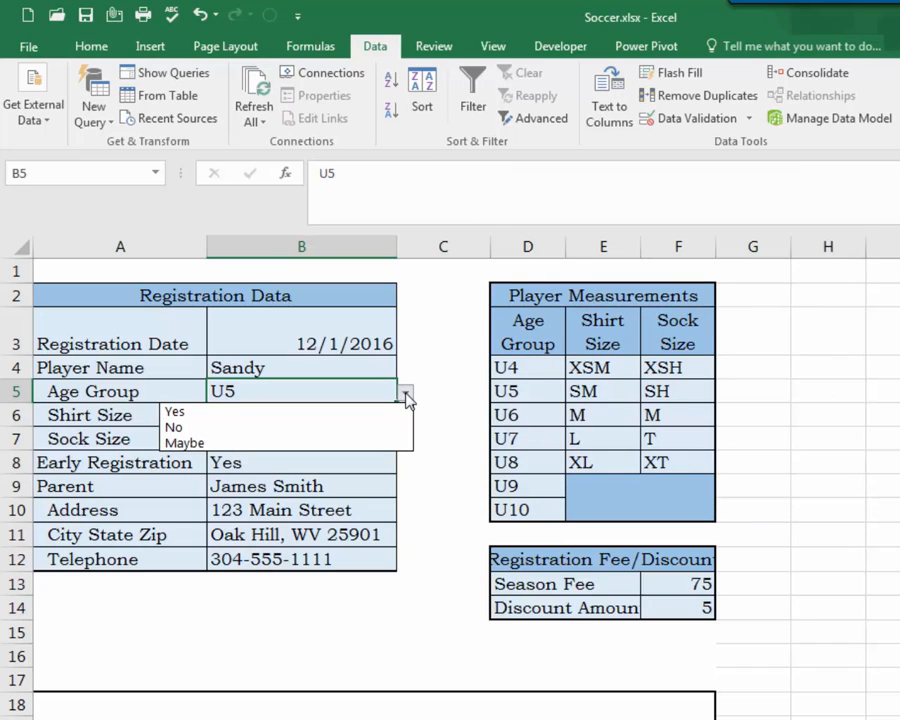
click(405, 396)
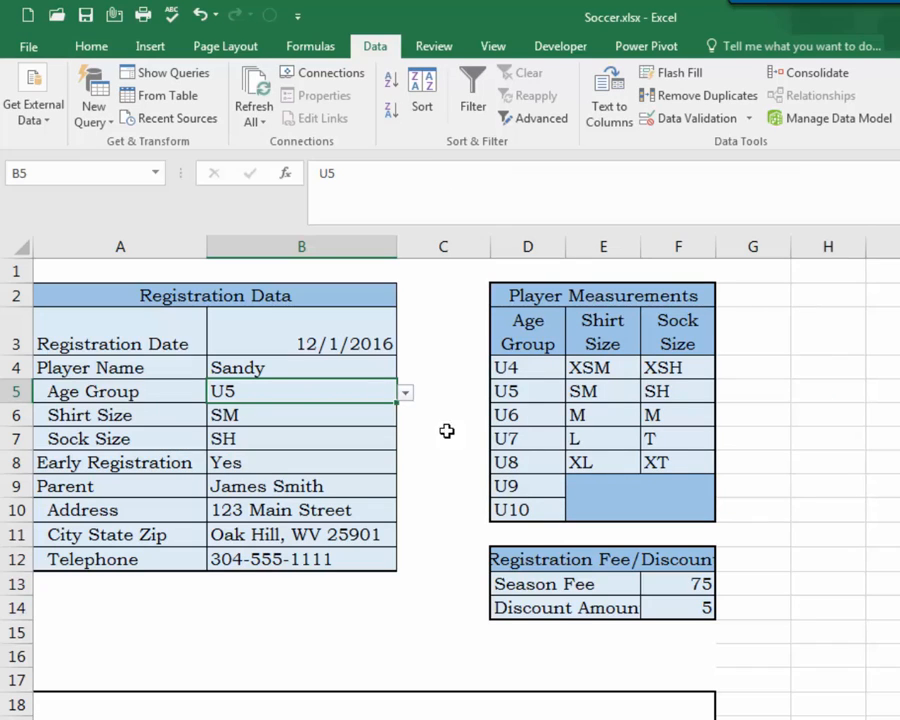
Replace the list source in cell B5's data validation with the age group range =$D$4:$D$10 and apply it.
click(712, 118)
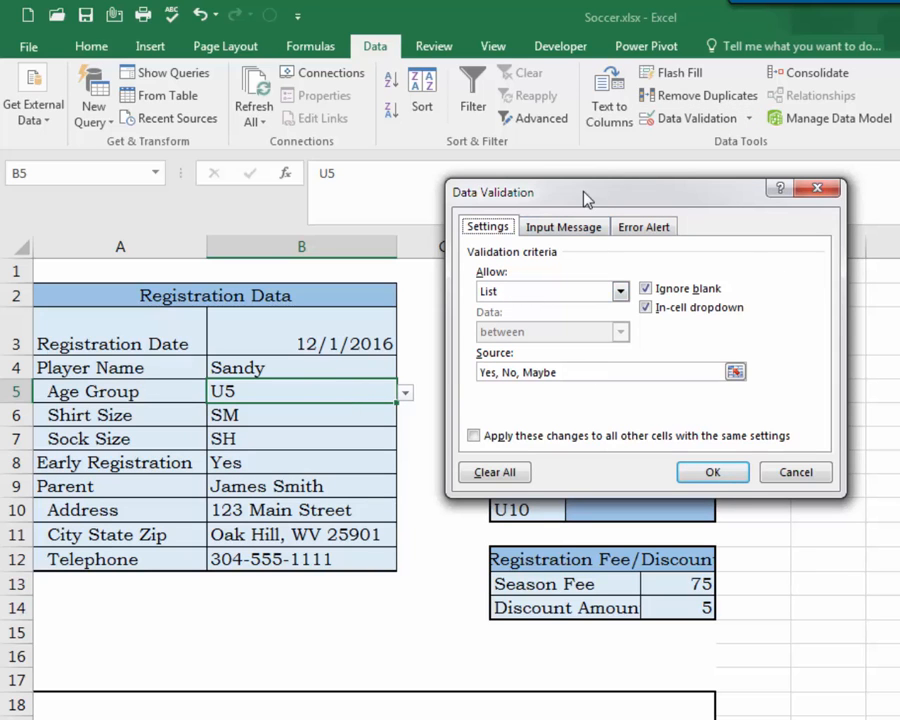
drag(584, 196, 482, 63)
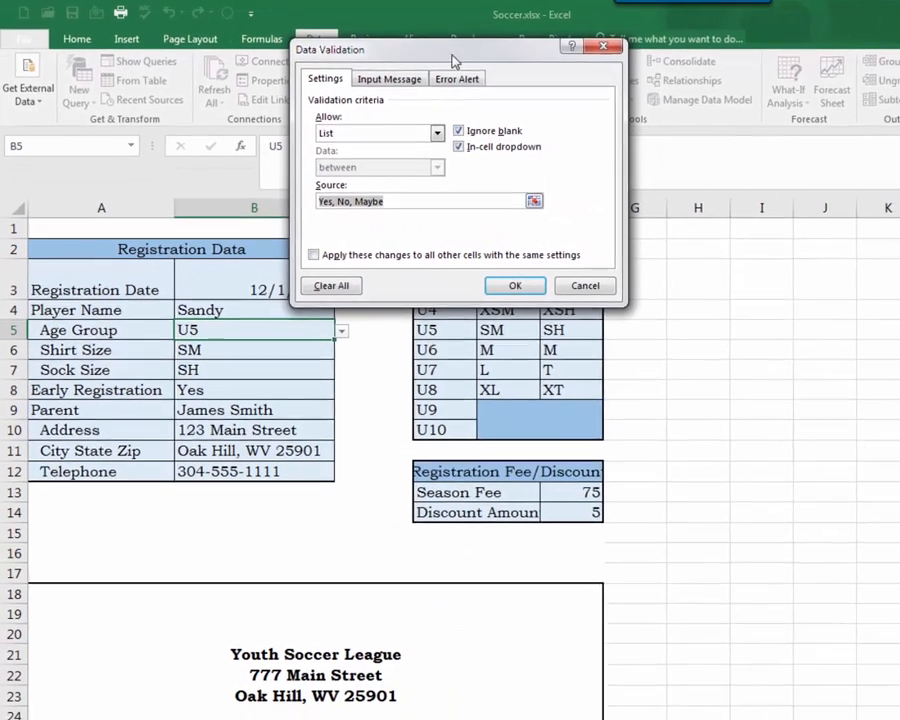
drag(545, 57, 899, 101)
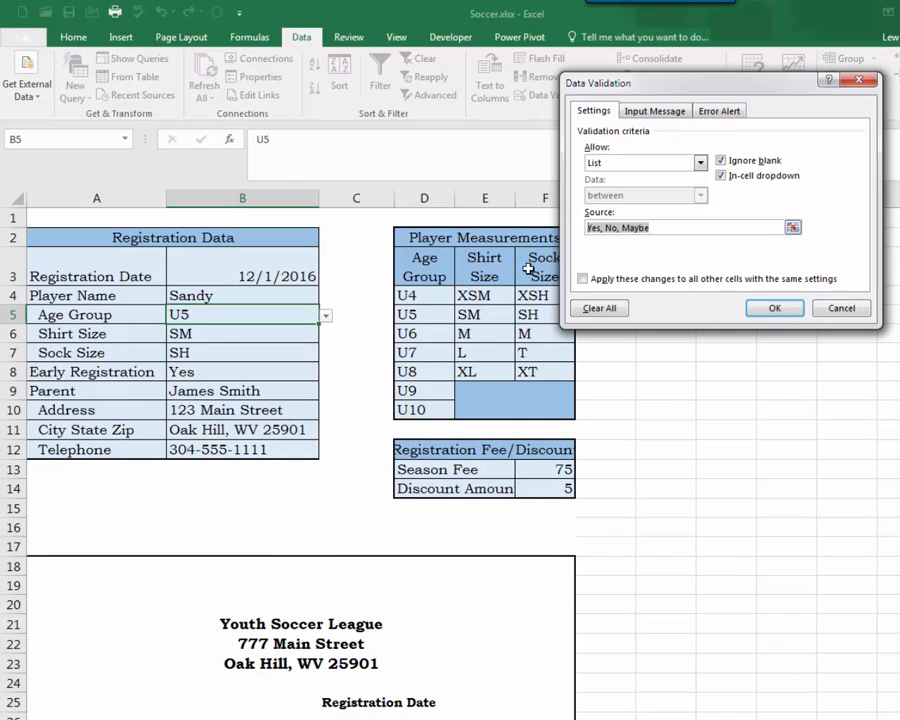
drag(427, 296, 428, 408)
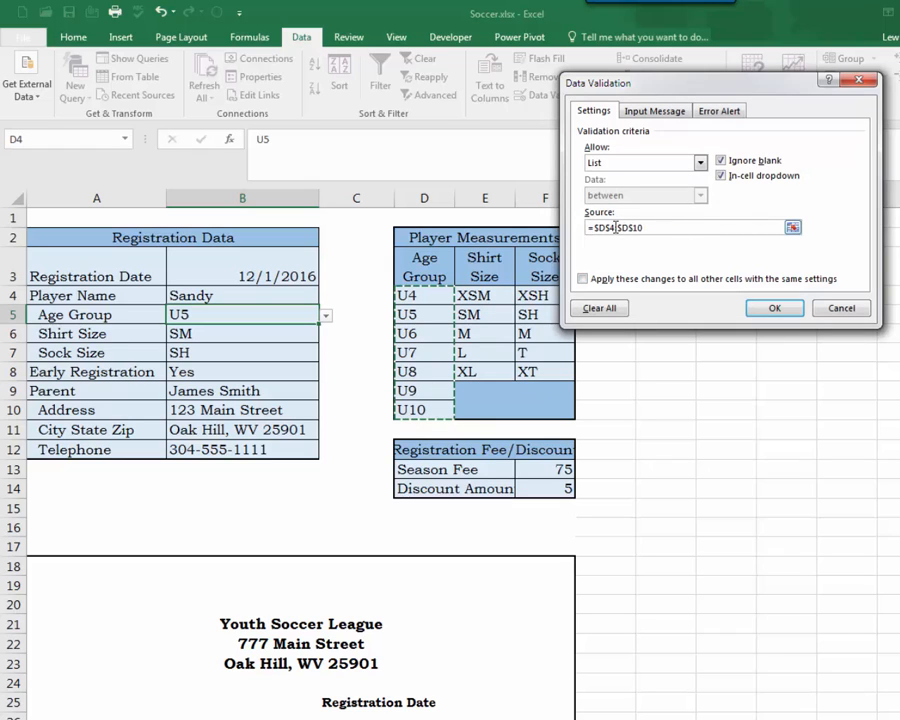
click(775, 310)
Try the Age Group dropdown in cell B5 by choosing U6, then set the cell to U8.
click(326, 316)
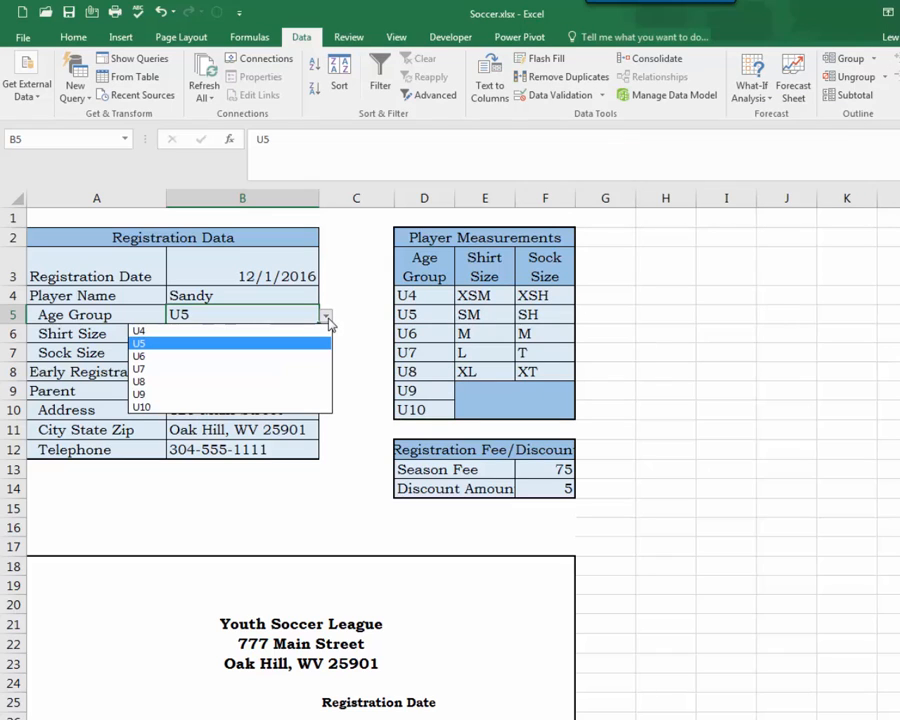
click(177, 355)
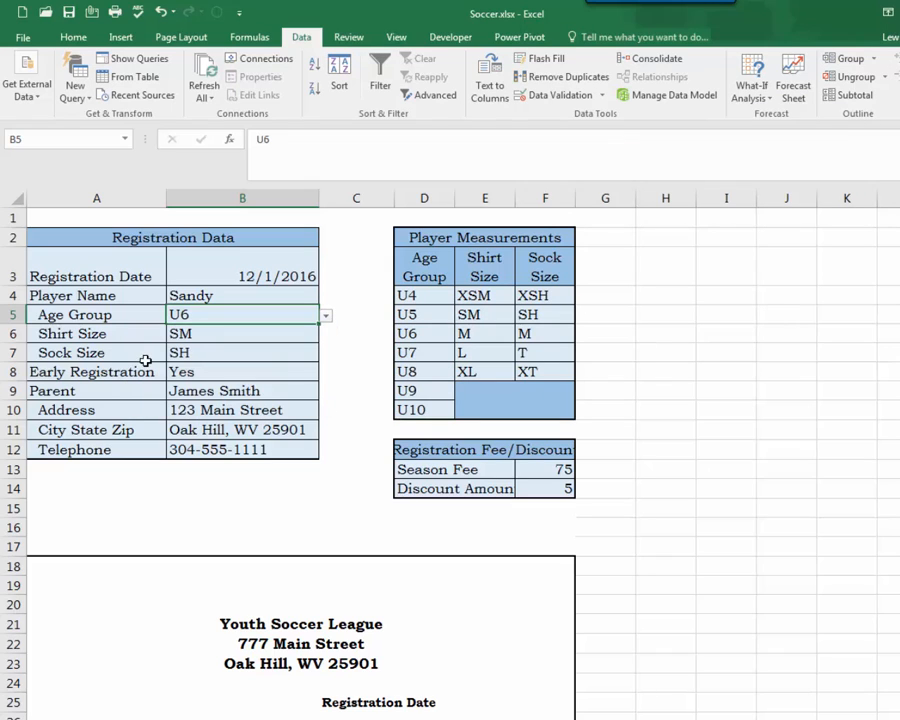
click(326, 316)
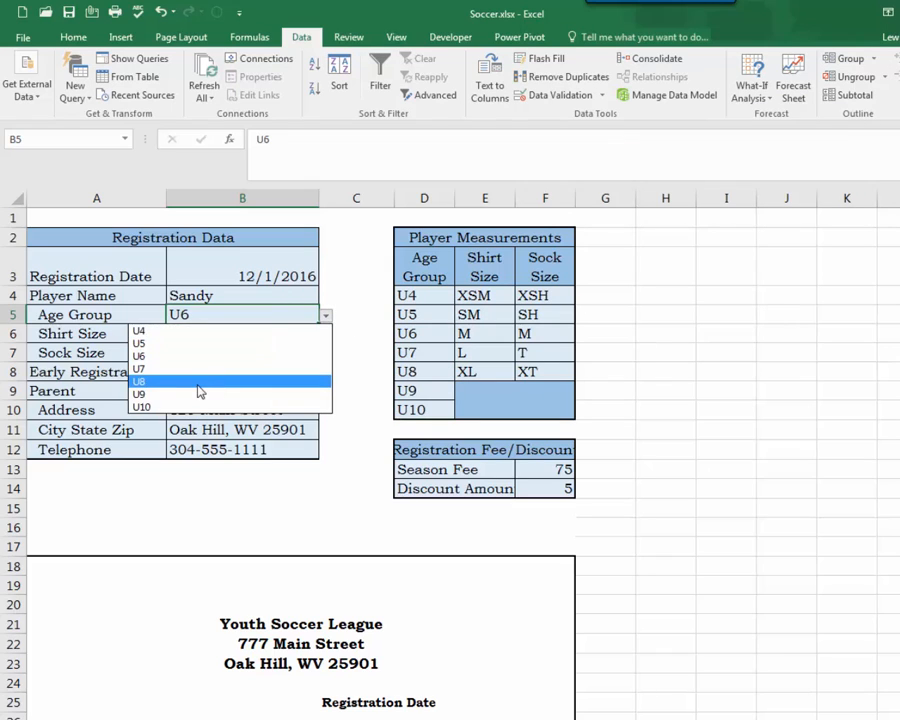
click(200, 378)
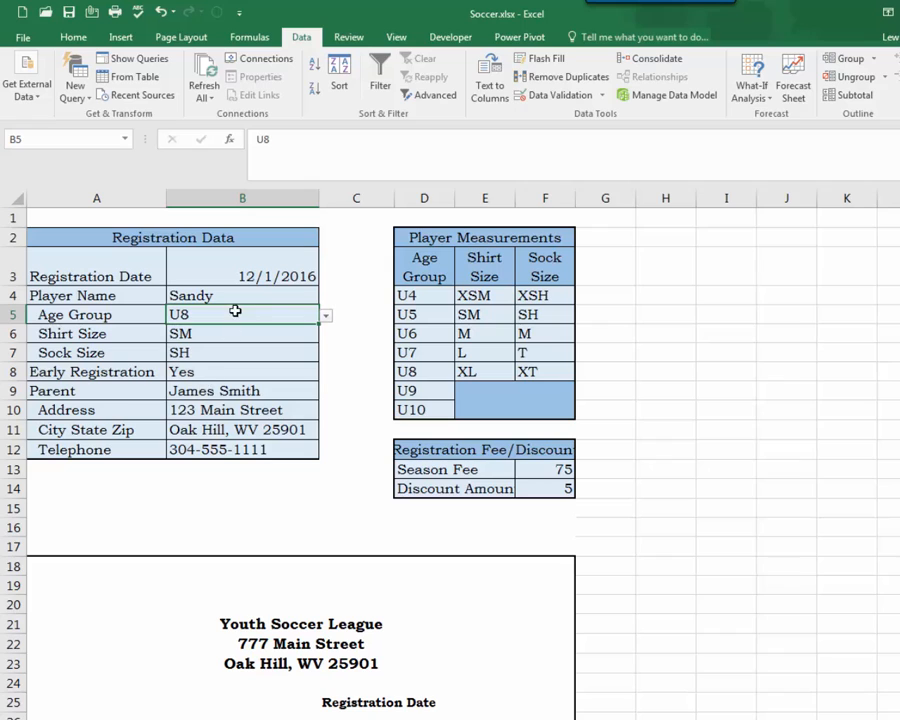
Review the input message and error alert settings in cell B5's data validation, leaving them as they are.
click(553, 97)
click(657, 113)
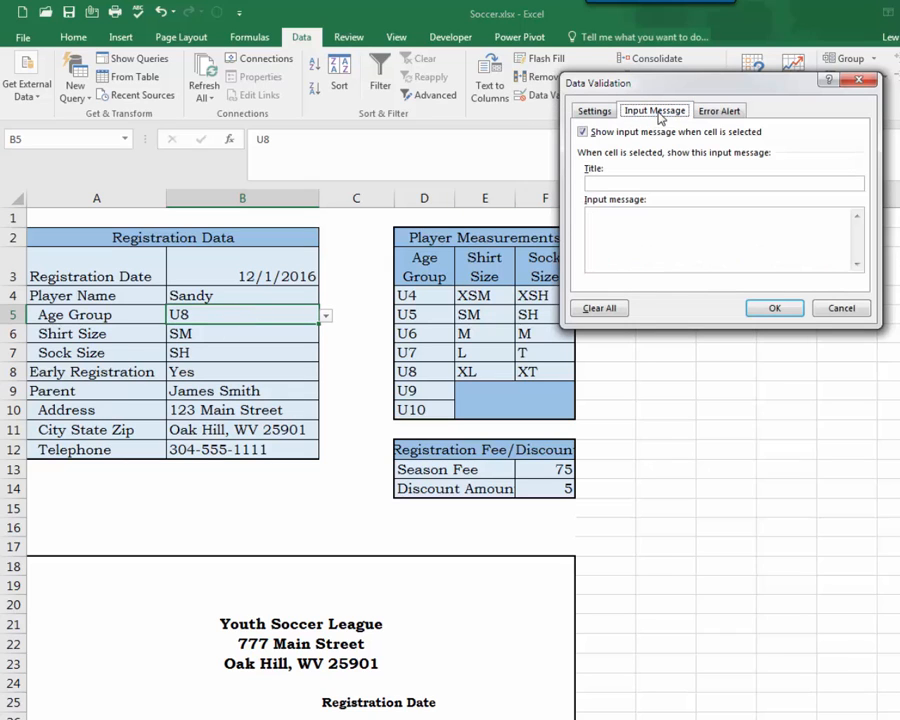
click(725, 112)
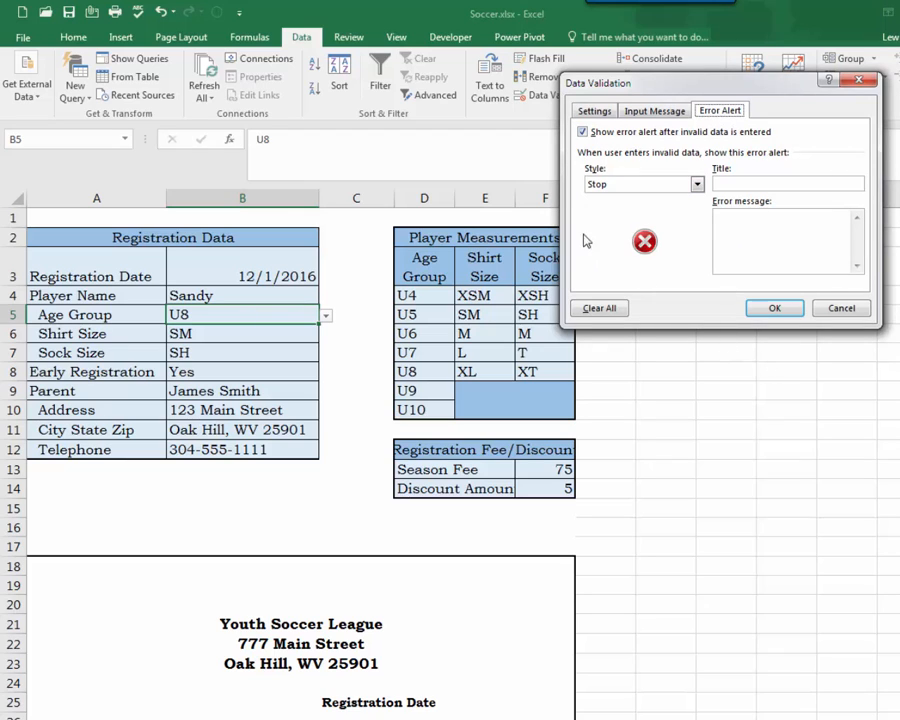
click(841, 309)
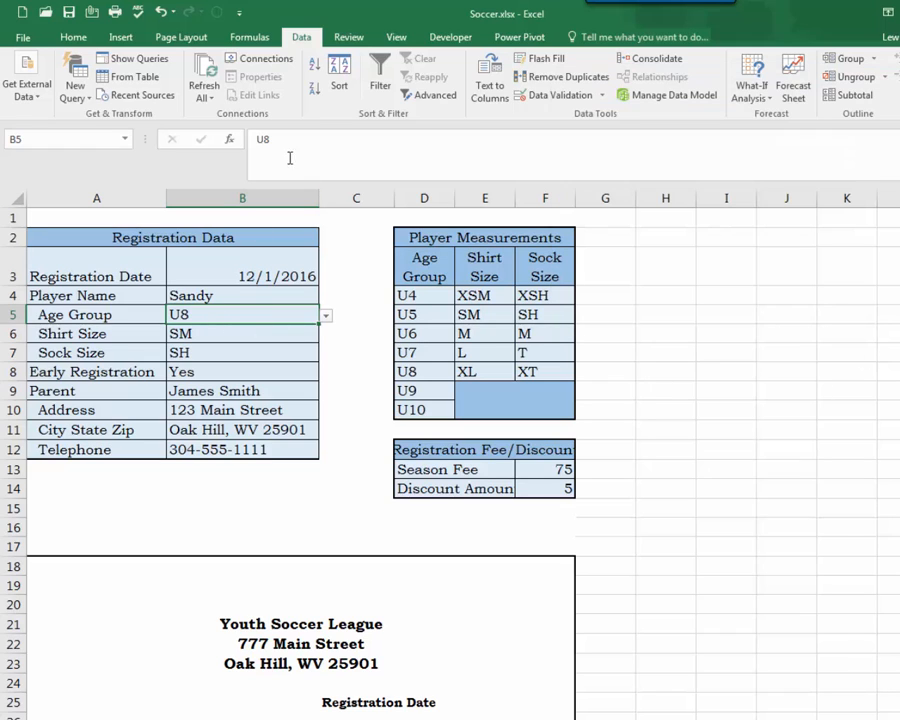
Test the Age Group validation by trying to enter U20 in cell B5, and cancel the entry.
double_click(252, 137)
text(U)
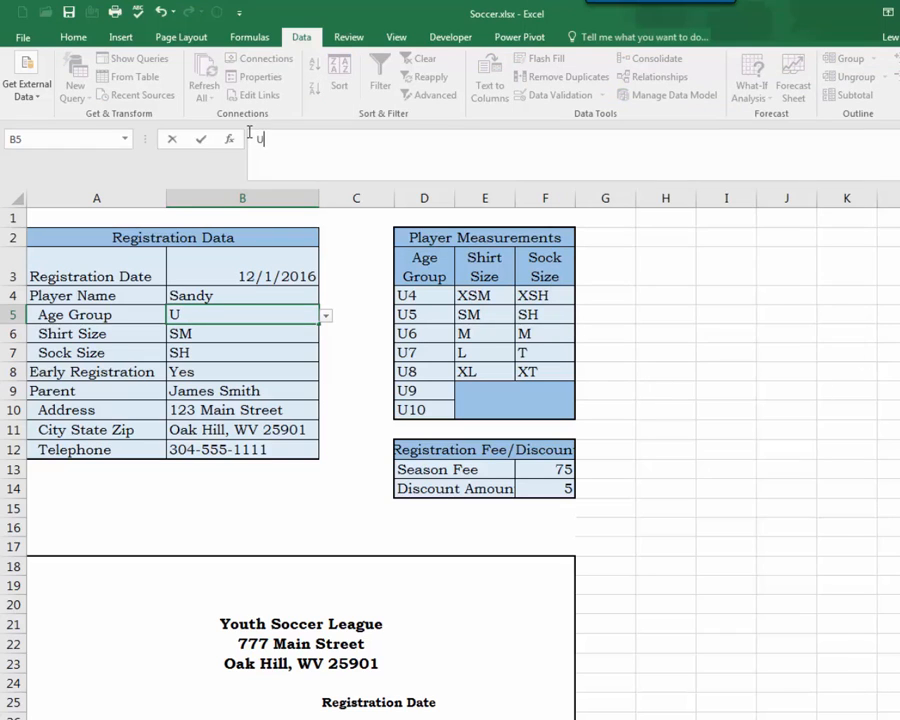
text(20)
key(Return)
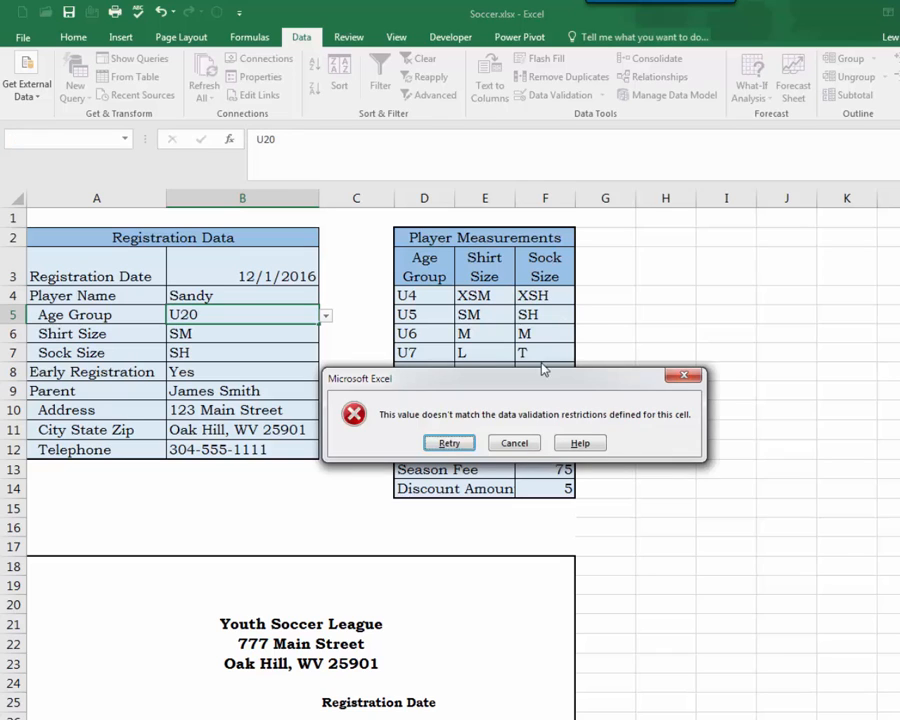
click(530, 447)
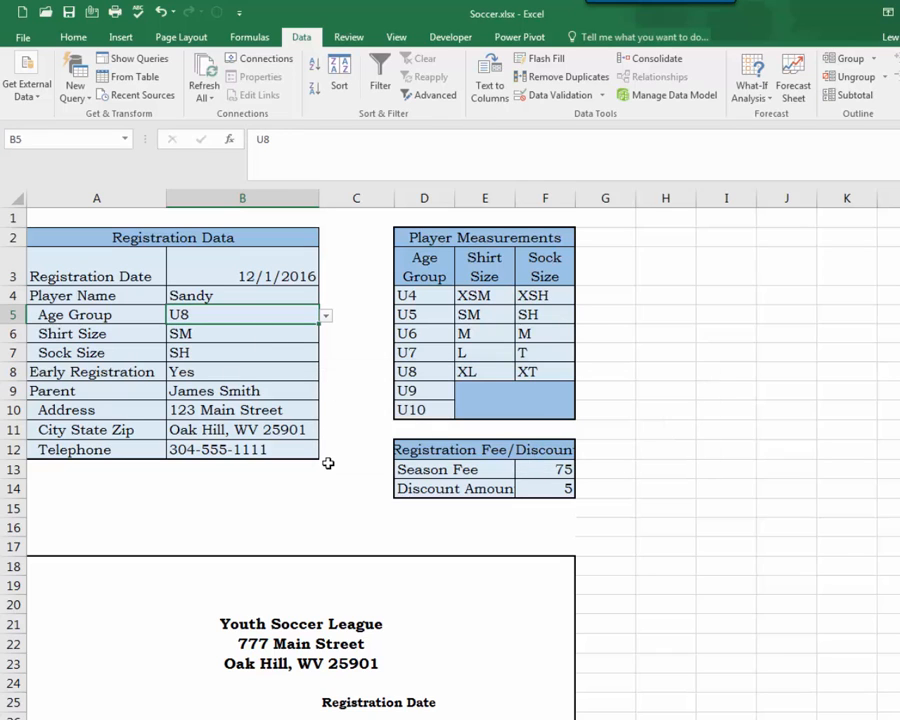
Create a named range for the shirt sizes from E3:E8 using the top row as its name, and select E4:E8 to check it.
click(201, 341)
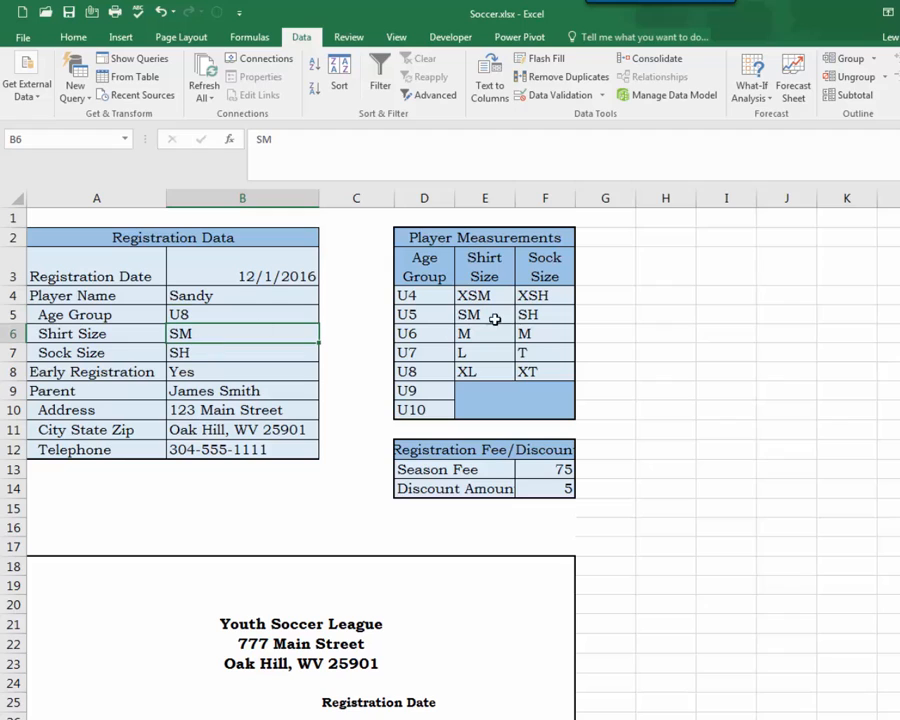
drag(466, 294, 474, 370)
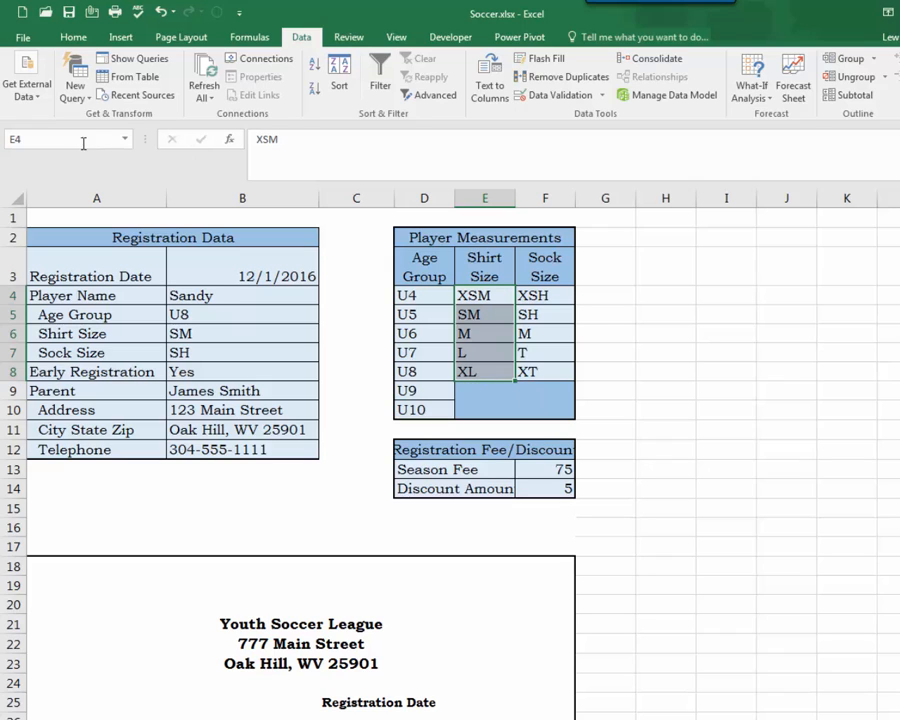
drag(476, 258, 483, 373)
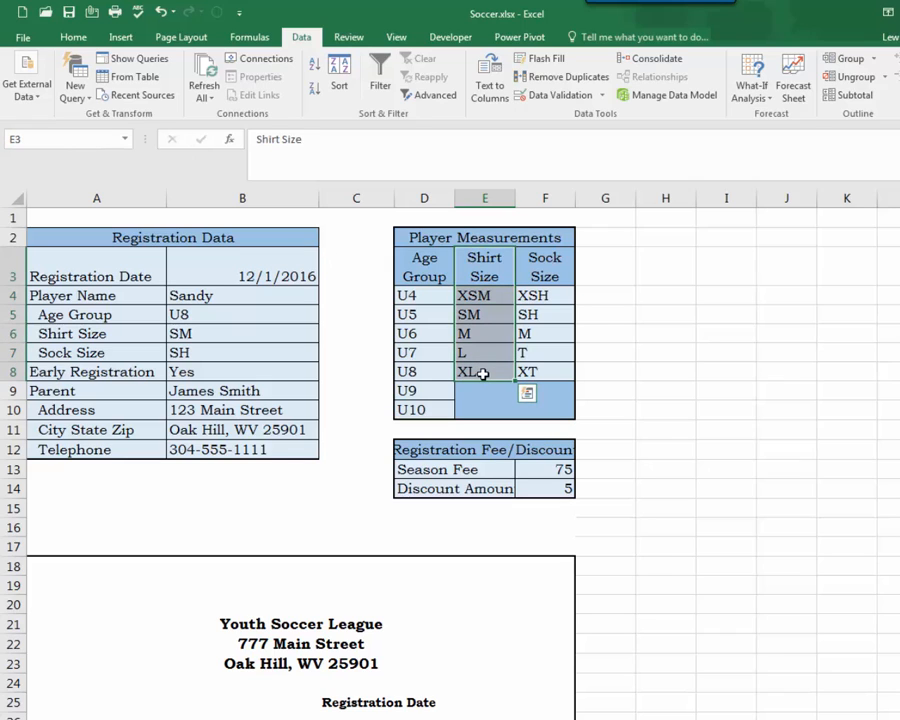
drag(488, 257, 480, 371)
click(249, 37)
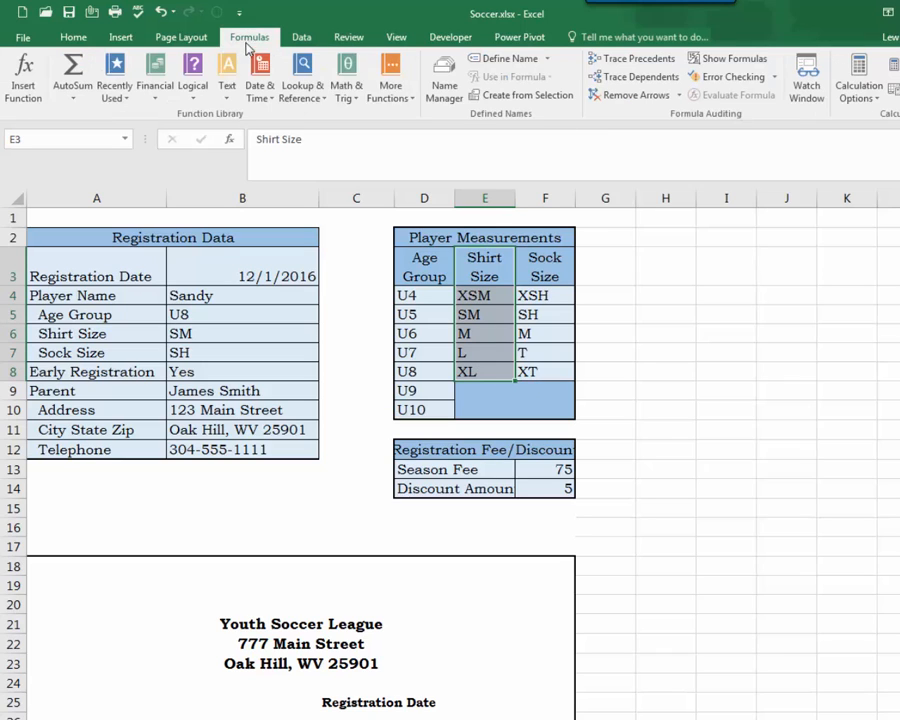
click(515, 94)
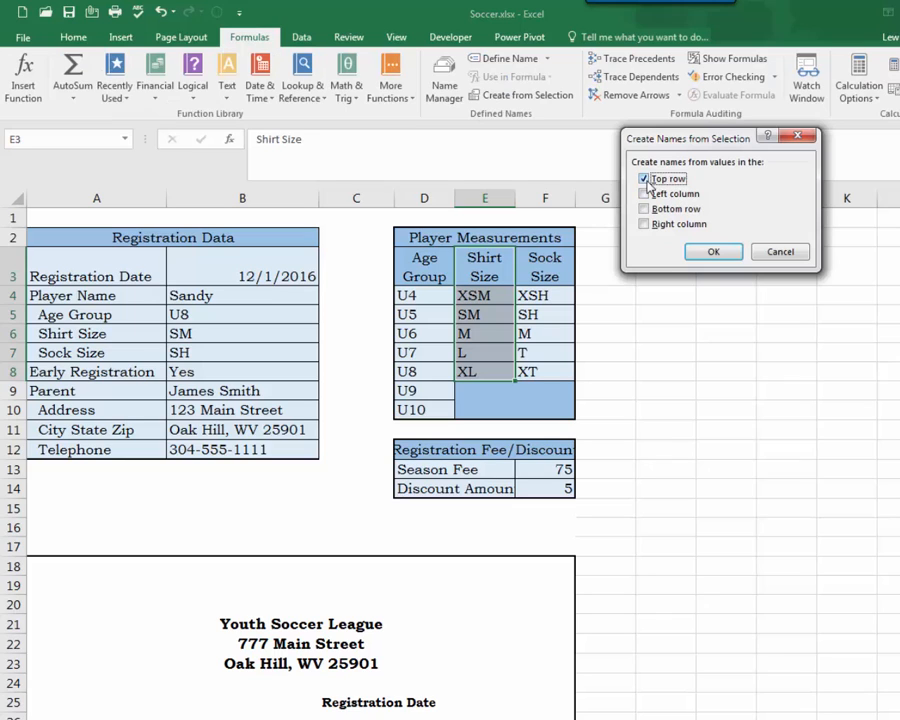
click(713, 254)
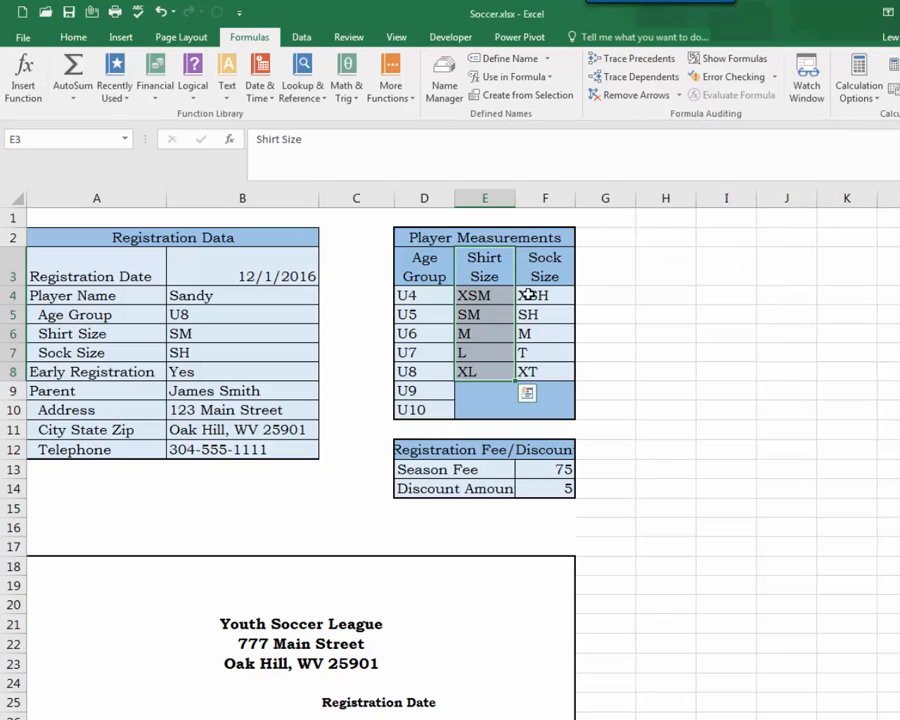
drag(489, 293, 484, 368)
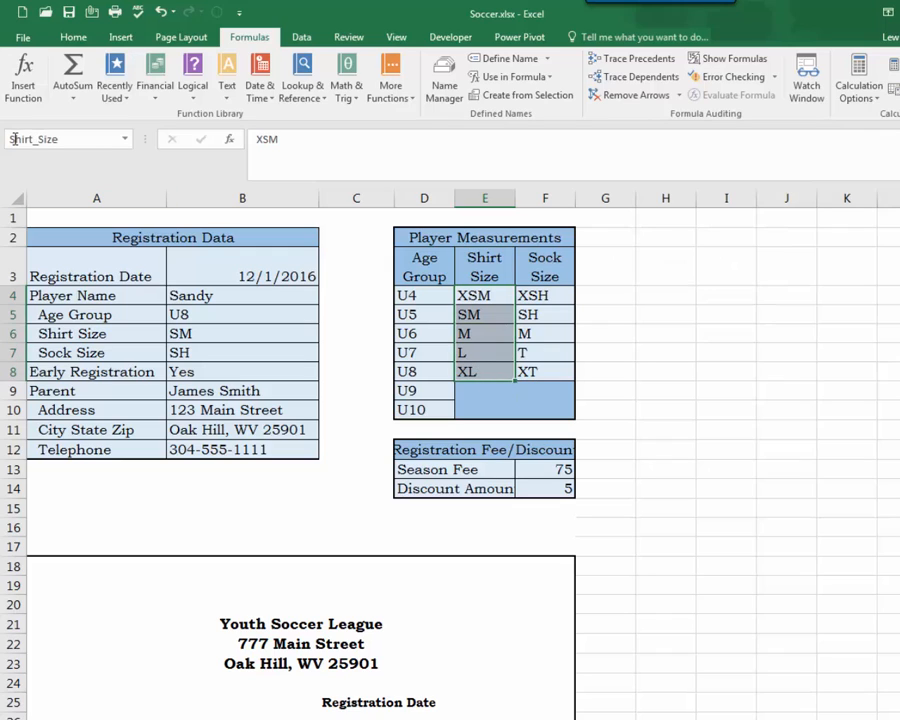
Set the Shirt Size cell B6's data validation to allow a list with the source =Shirt_Size, and apply it.
click(227, 336)
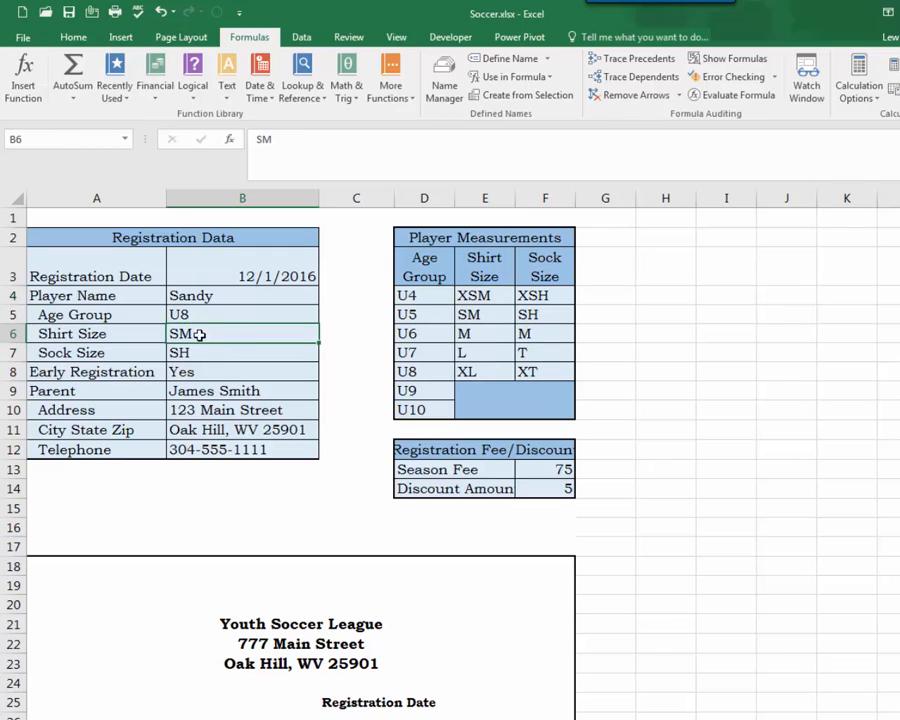
click(299, 37)
click(540, 95)
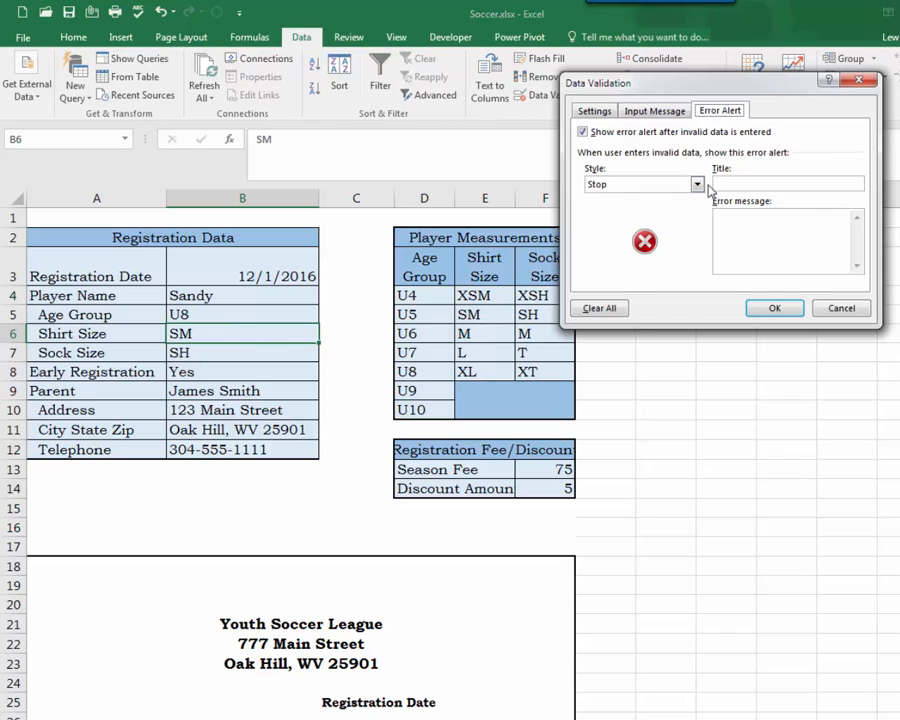
click(595, 112)
click(690, 163)
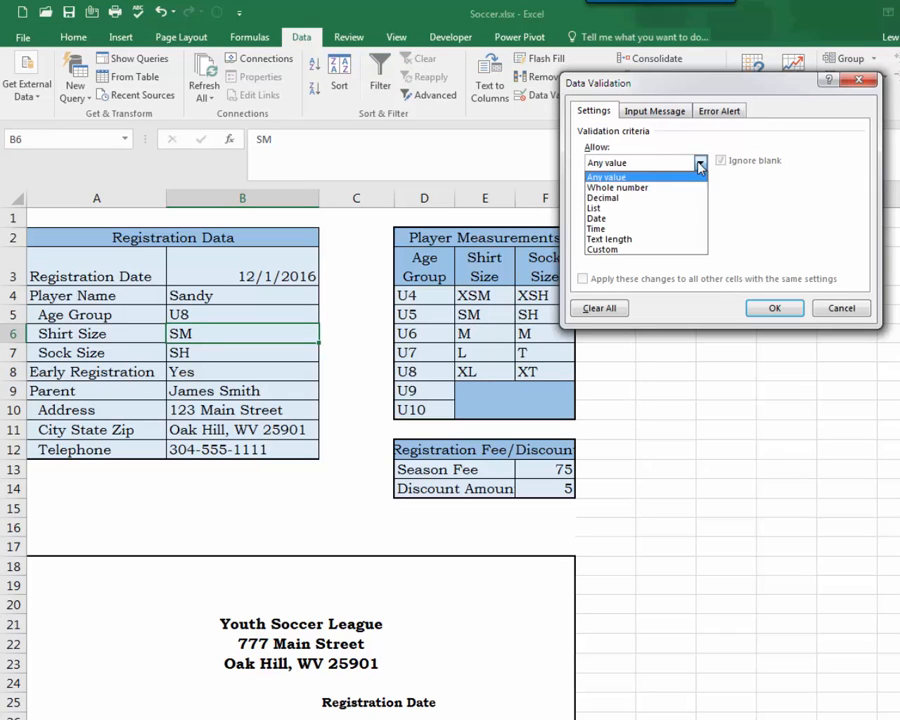
click(620, 208)
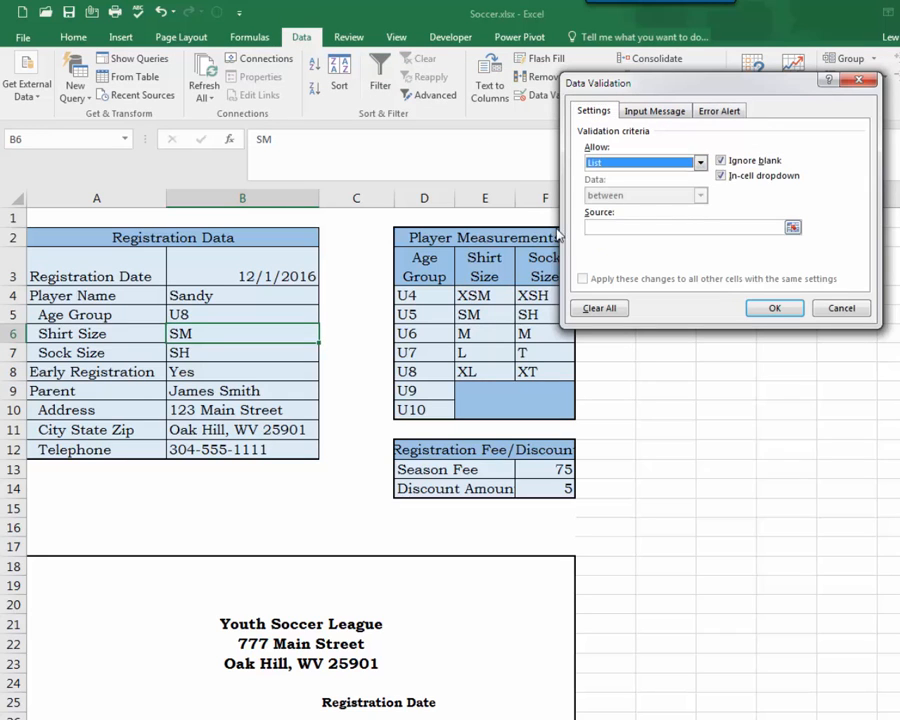
click(622, 232)
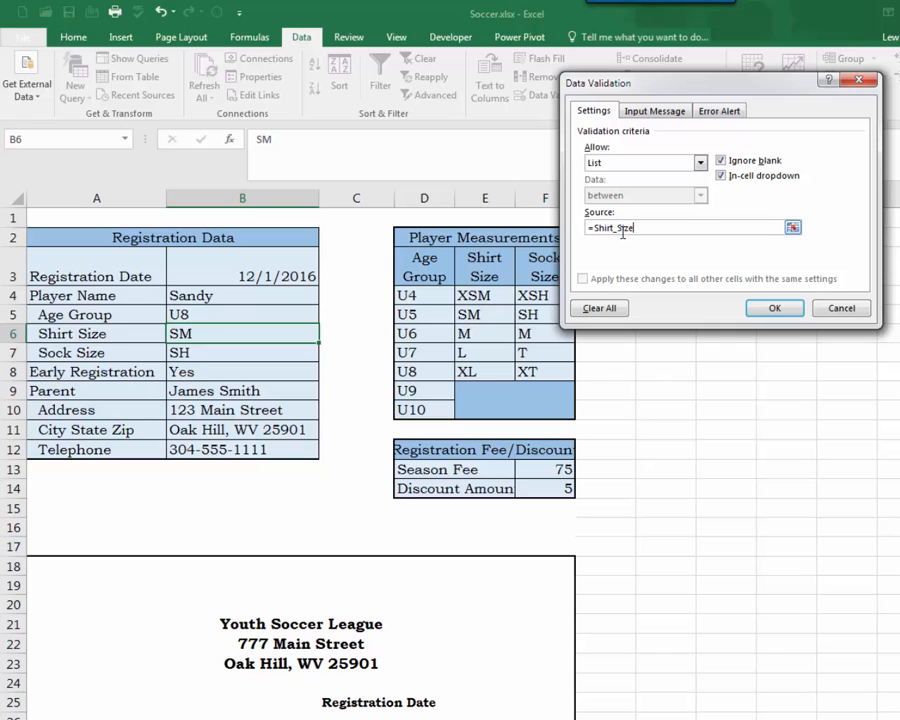
click(774, 308)
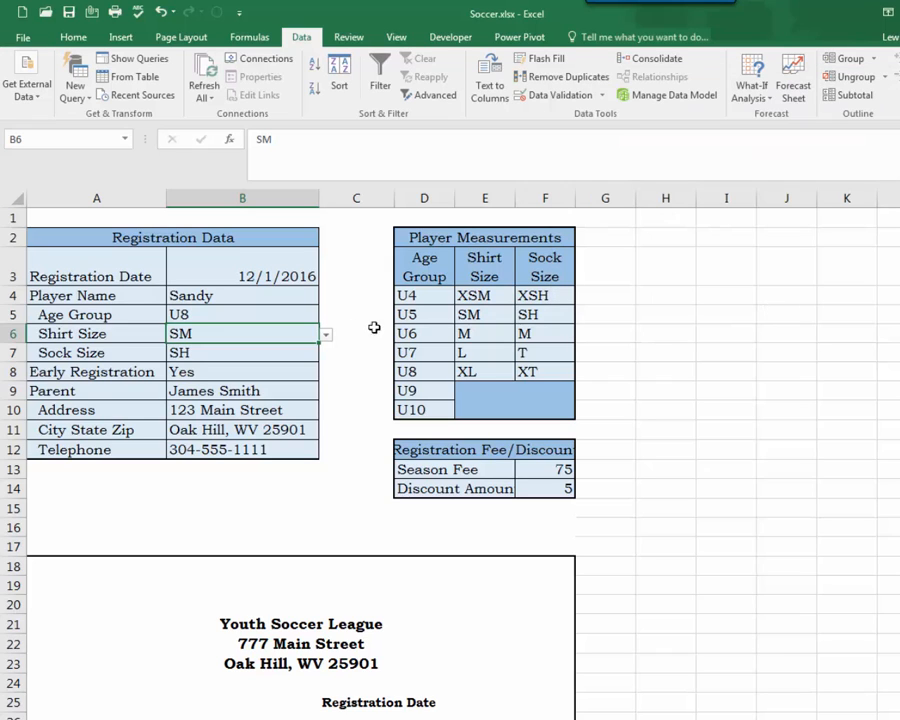
Check the shirt size choices in cell B6's dropdown without changing the value, and select the Sock Size cell B7.
click(325, 336)
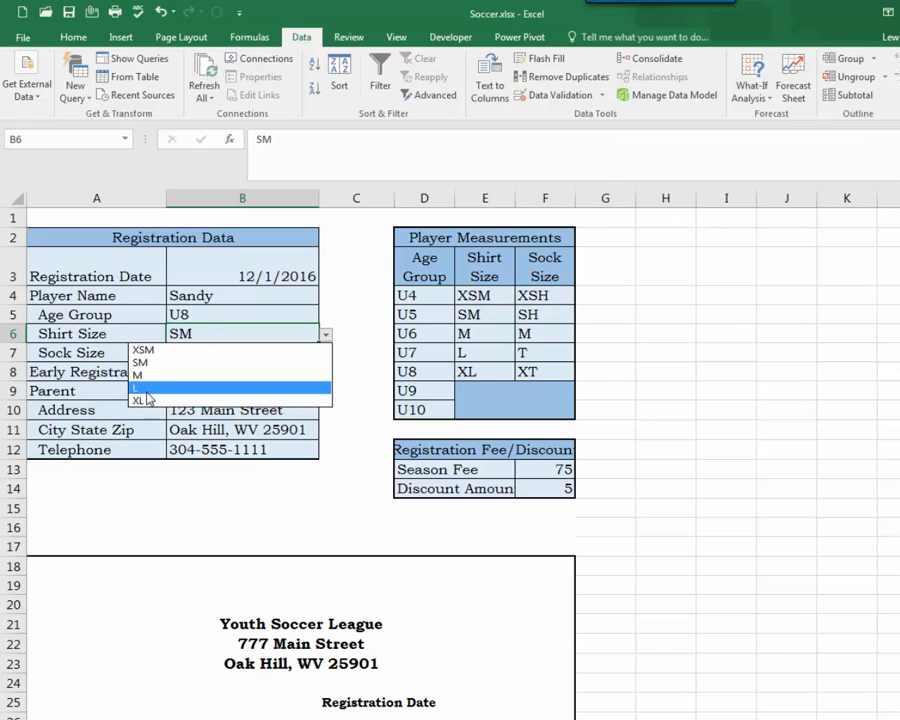
click(212, 332)
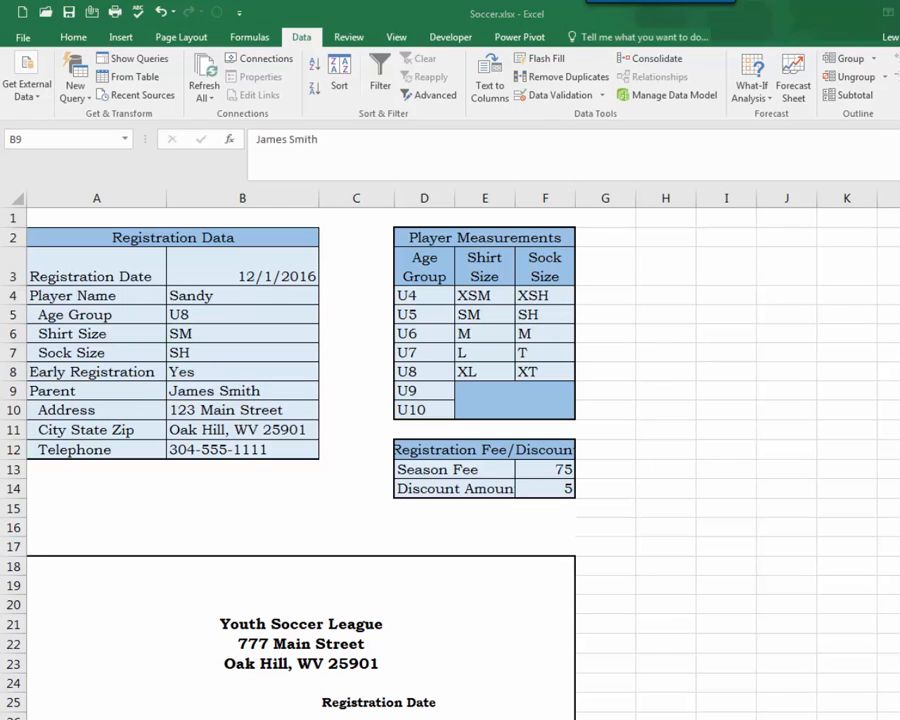
click(225, 354)
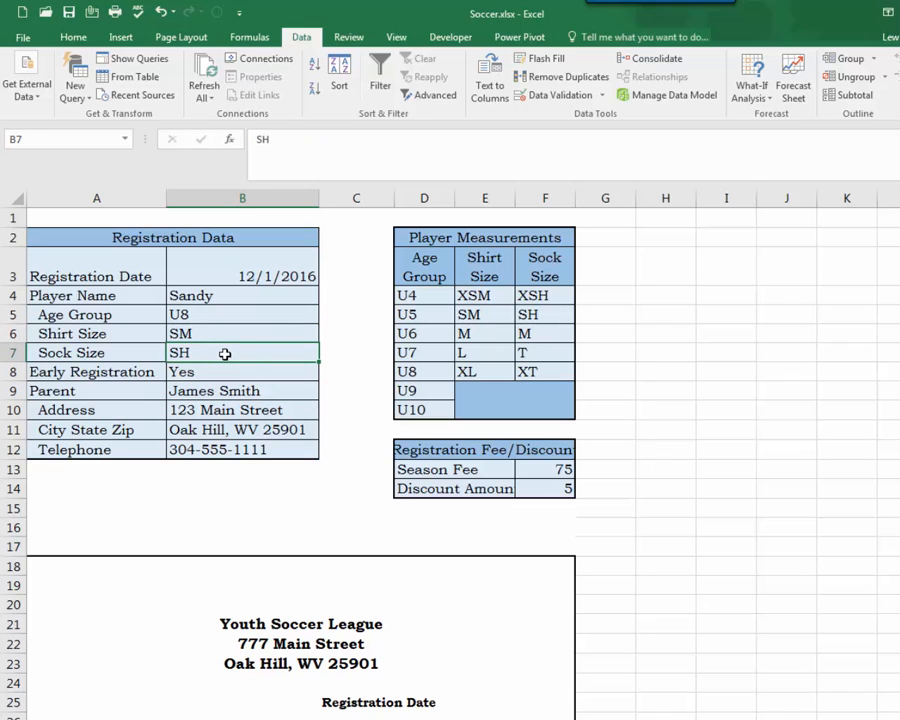